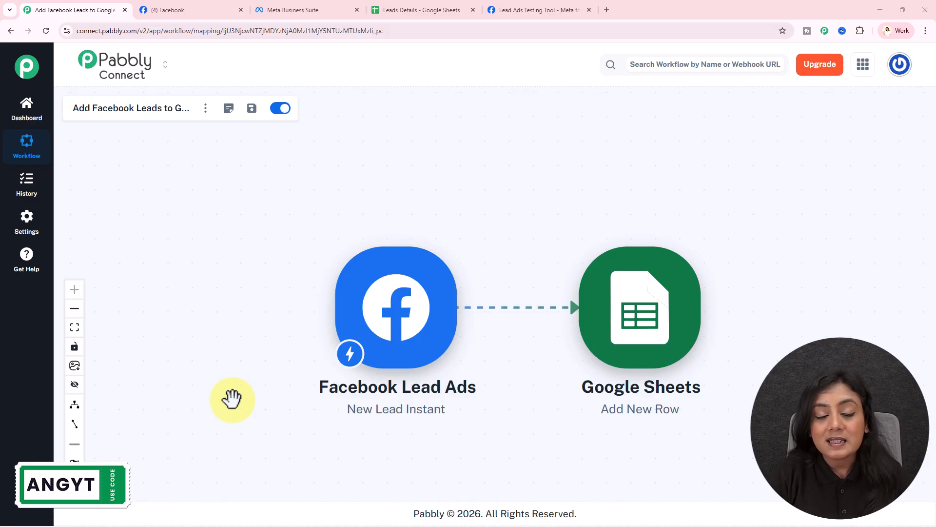
Switch to the Leads Details Google Sheet and show its two existing lead rows.
{"action": "left_click", "coordinate": [390, 8]}
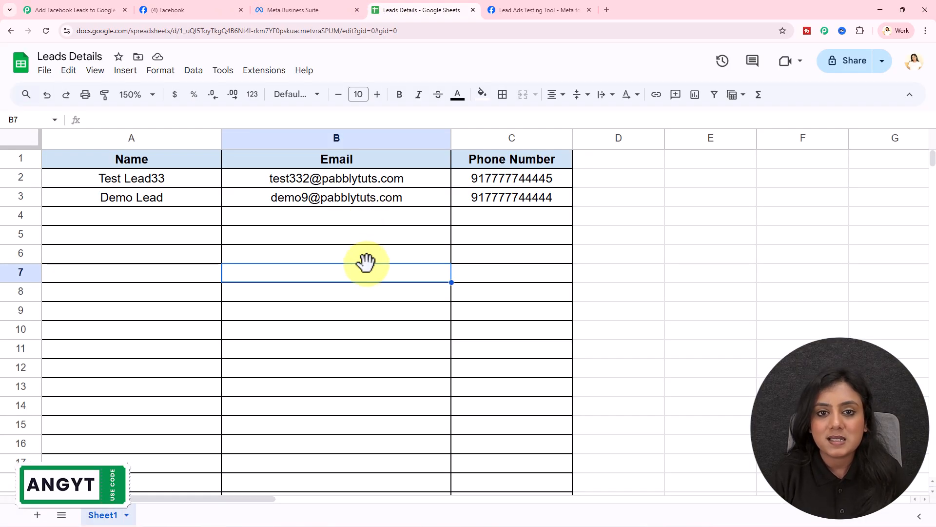
Return to the Pabbly Connect workflow linking Facebook Lead Ads to Google Sheets Add New Row.
{"action": "left_click", "coordinate": [78, 8]}
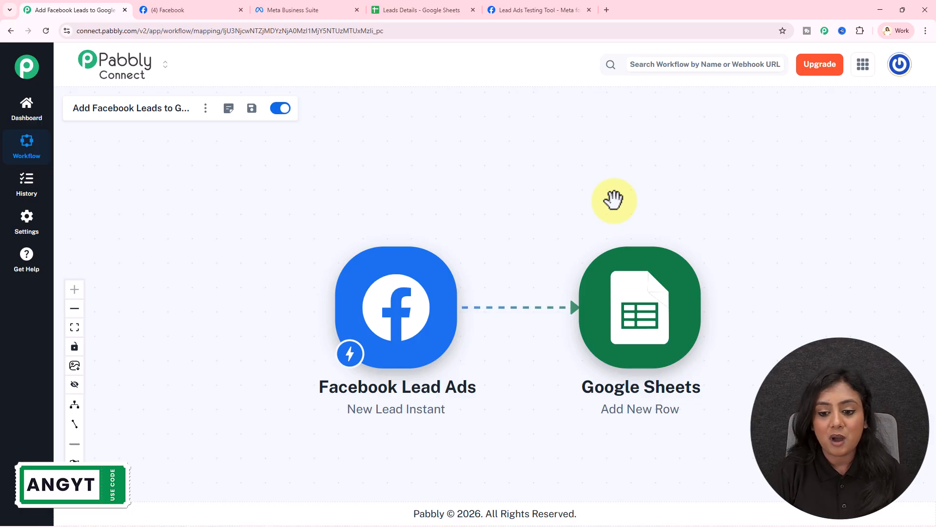
Nudge the workflow canvas, then bring up Meta's Lead Ads Testing Tool with its blank form.
{"action": "mouse_move", "coordinate": [598, 201]}
{"action": "left_mouse_down"}
{"action": "mouse_move", "coordinate": [602, 186]}
{"action": "mouse_move", "coordinate": [593, 184]}
{"action": "left_mouse_up"}
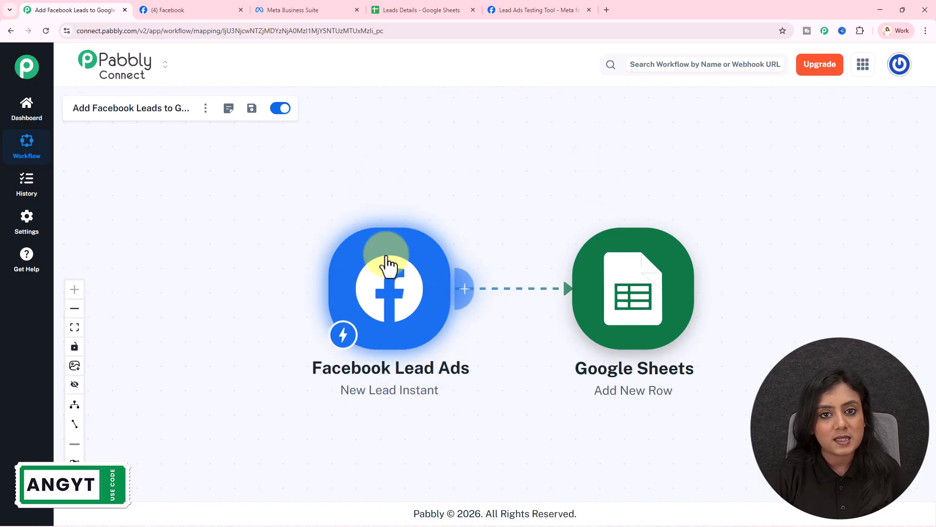
{"action": "left_click", "coordinate": [516, 8]}
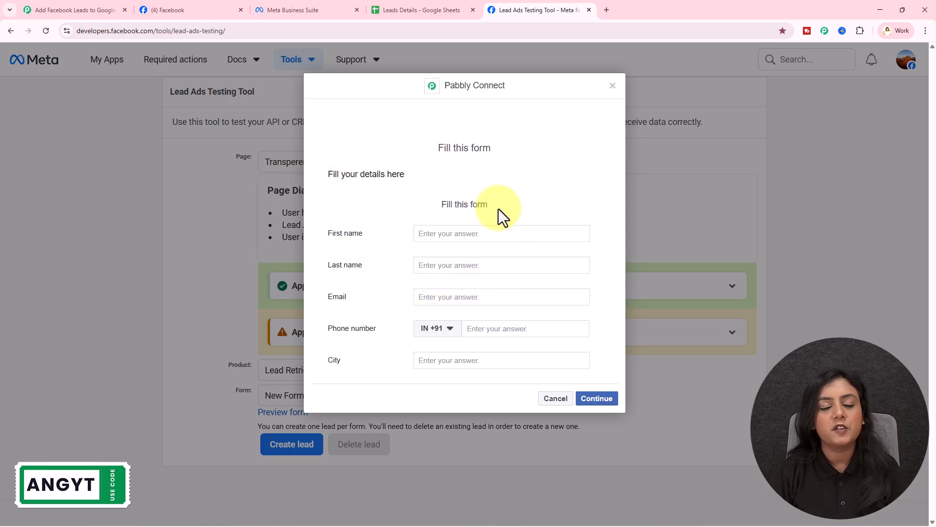
Fill the test lead form with first name Test, last name User44, a test e-mail, and city Indore.
{"action": "left_click", "coordinate": [483, 232]}
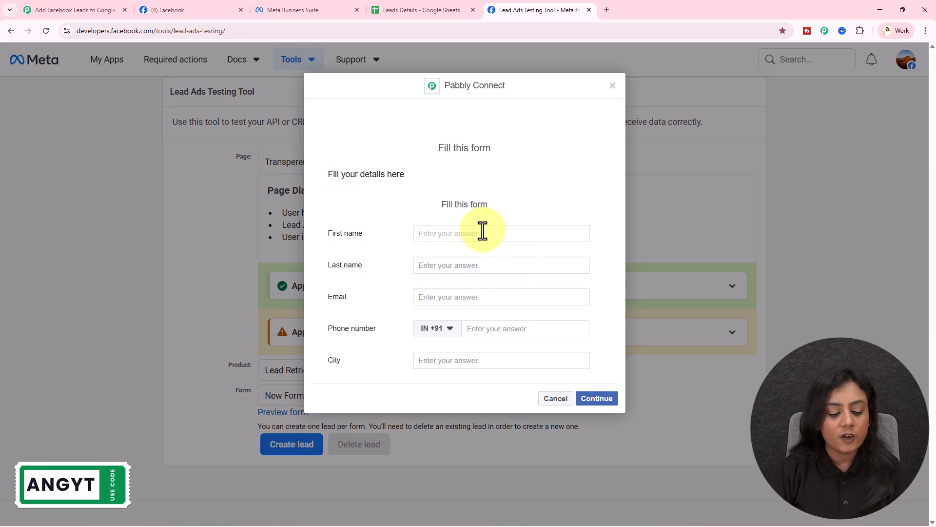
{"action": "type", "text": "Test"}
{"action": "left_click", "coordinate": [485, 266]}
{"action": "type", "text": "Us"}
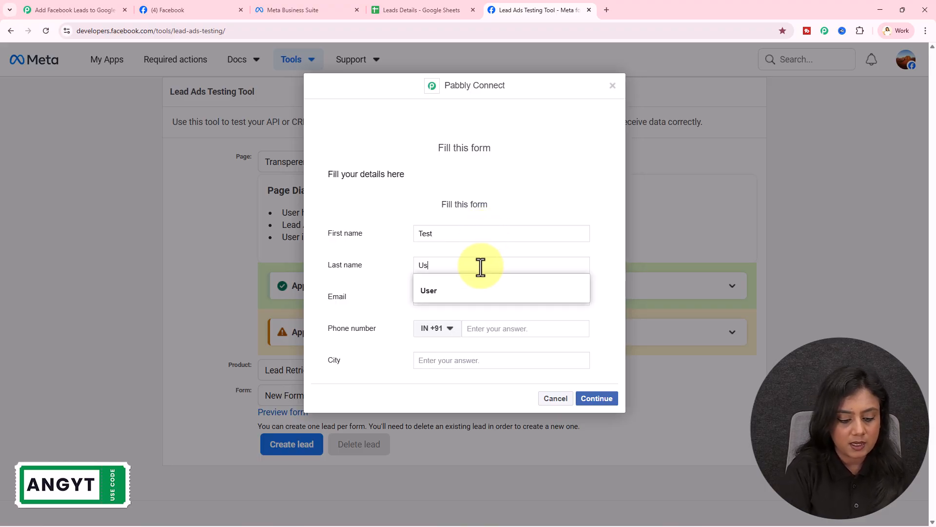
{"action": "type", "text": "er44"}
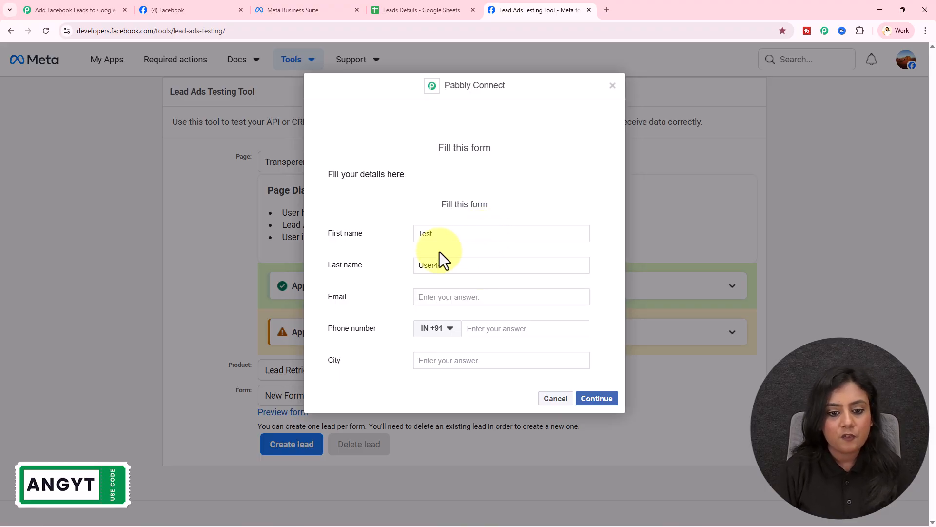
{"action": "left_click", "coordinate": [454, 299]}
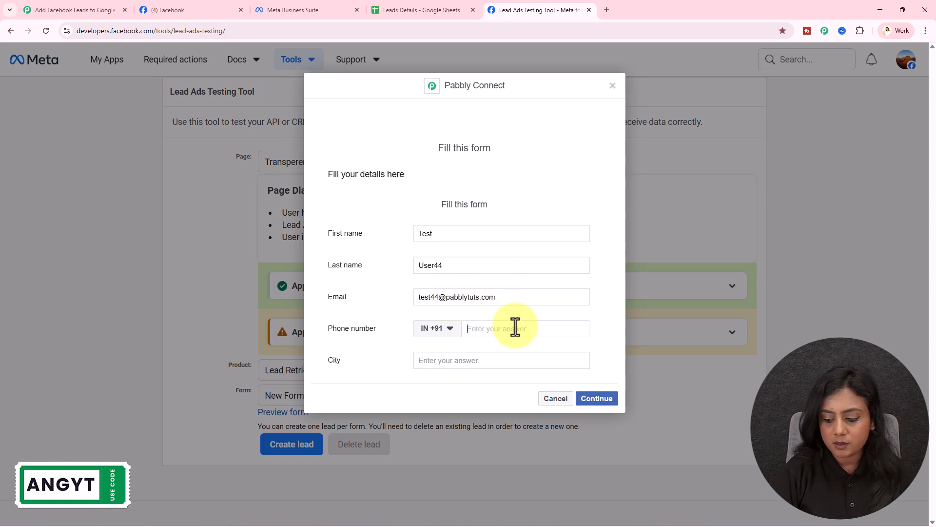
{"action": "type", "text": "66666999999"}
{"action": "left_click", "coordinate": [465, 359]}
{"action": "type", "text": "Indore"}
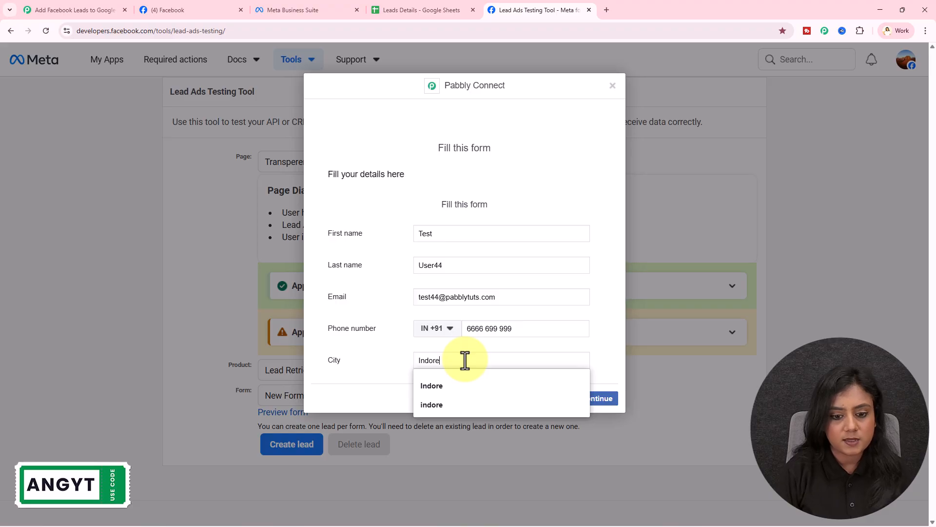
{"action": "left_click", "coordinate": [480, 388]}
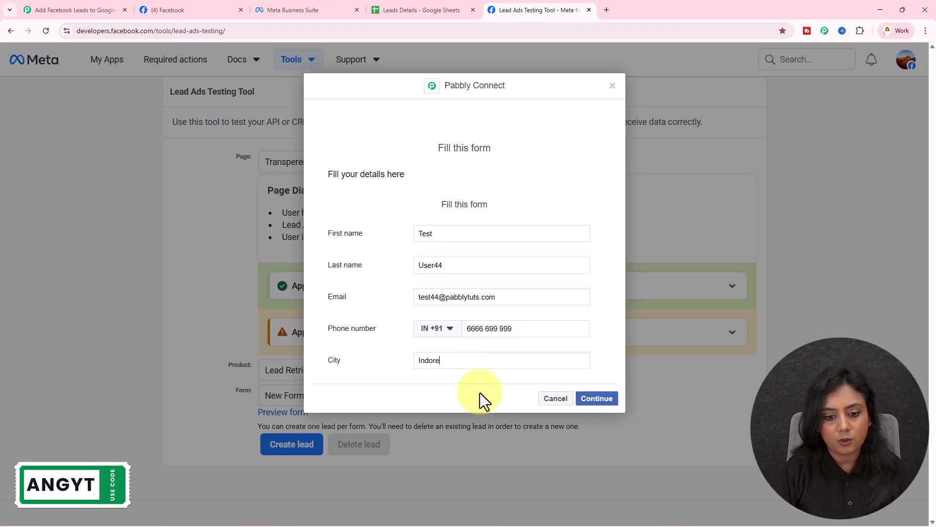
Replace the invalid phone number, submit the test lead, and check the Leads Details sheet.
{"action": "left_click", "coordinate": [583, 400]}
{"action": "triple_click", "coordinate": [528, 328]}
{"action": "type", "text": "78888 78888"}
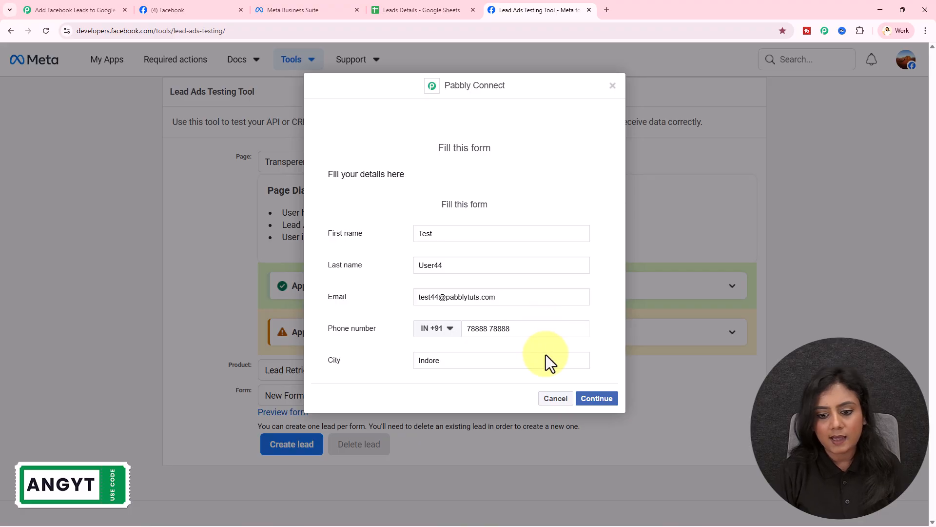
{"action": "left_click", "coordinate": [602, 405]}
{"action": "left_click", "coordinate": [592, 231]}
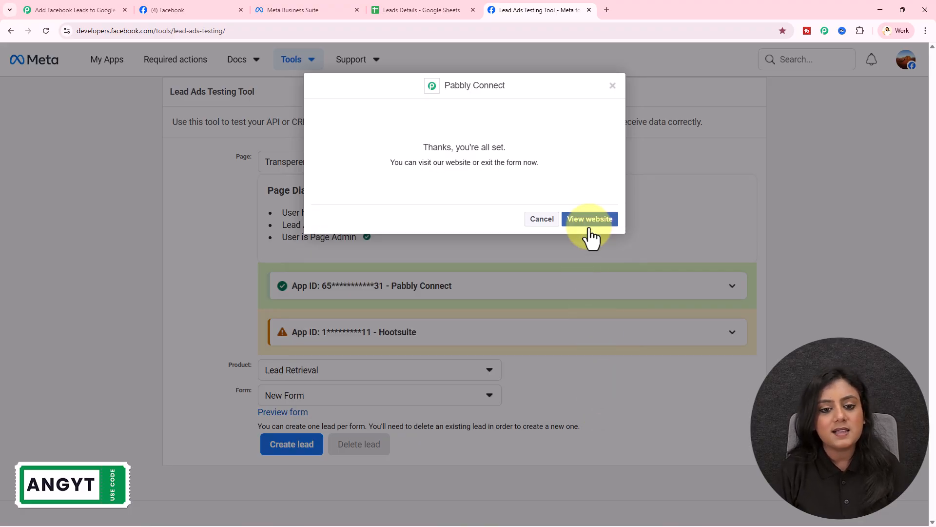
{"action": "left_click_drag", "start_coordinate": [429, 140], "coordinate": [529, 147]}
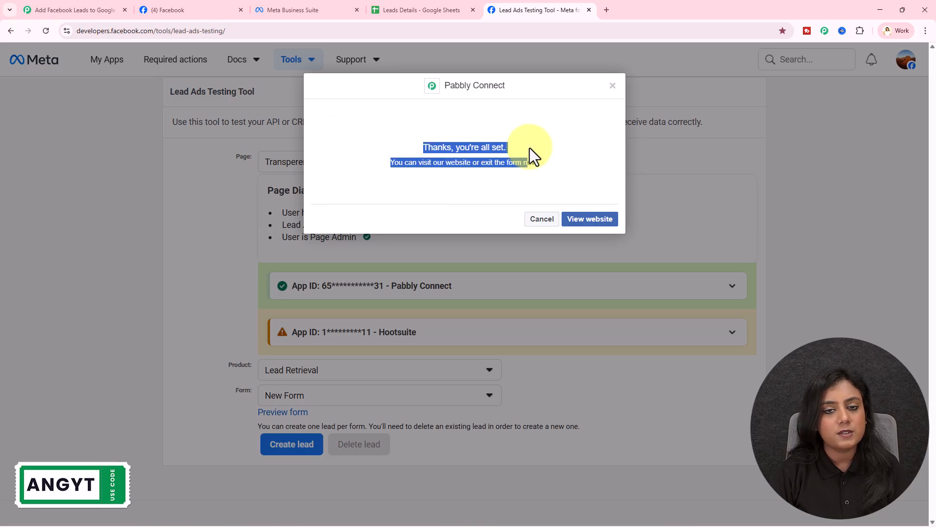
{"action": "left_click", "coordinate": [530, 148]}
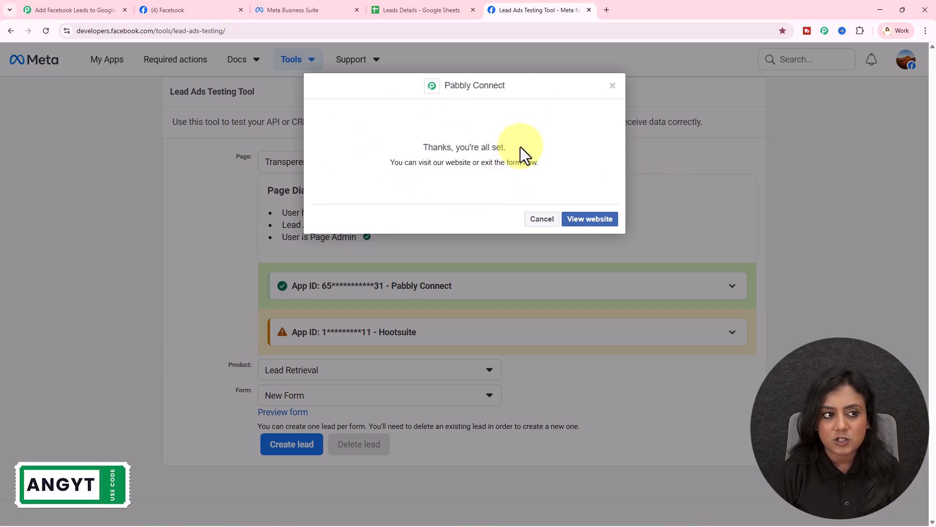
{"action": "left_click", "coordinate": [417, 2]}
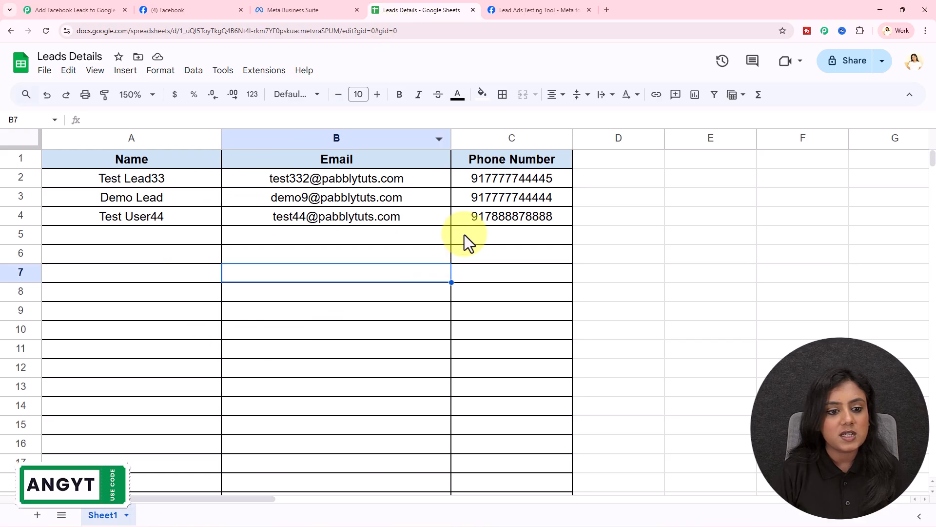
Inspect the new lead's name, e-mail and phone in row 4 (A4:C4), then return to the workflow.
{"action": "left_click_drag", "start_coordinate": [191, 215], "coordinate": [516, 219]}
{"action": "left_click", "coordinate": [507, 290]}
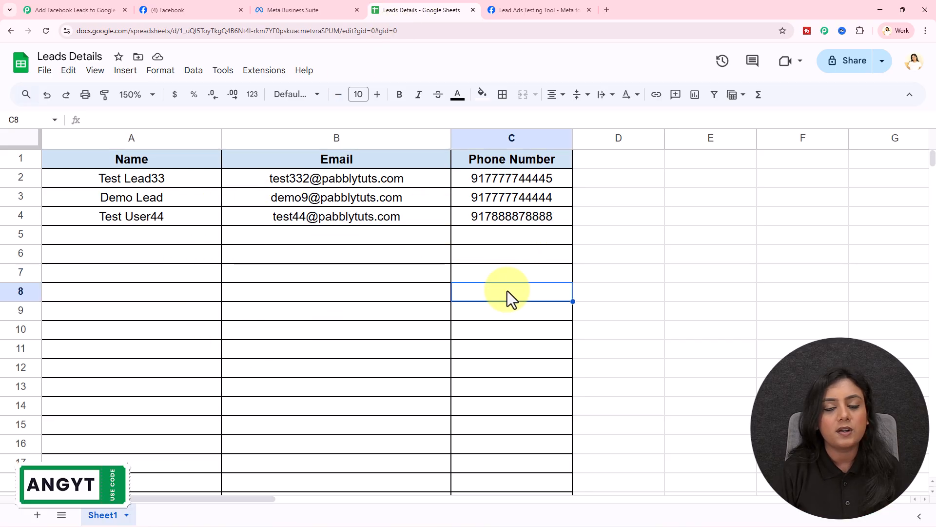
{"action": "left_click", "coordinate": [171, 219]}
{"action": "left_click", "coordinate": [284, 215]}
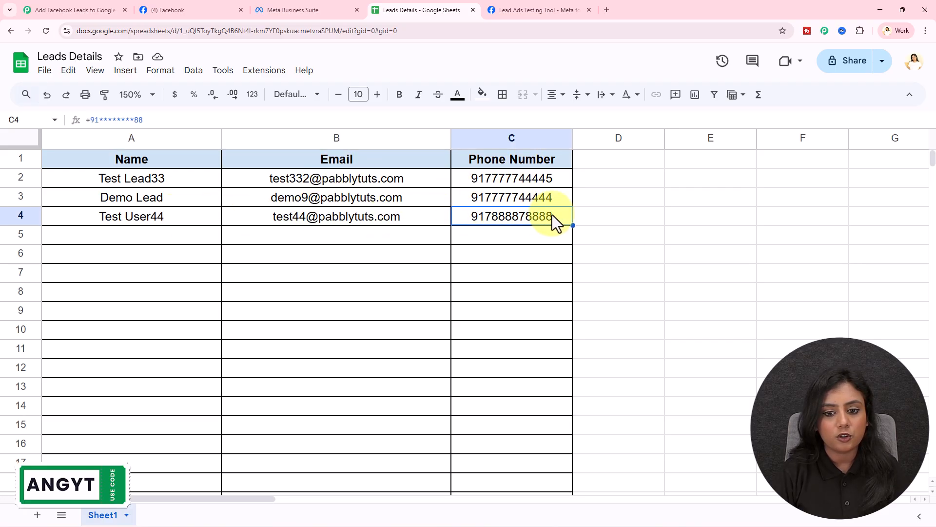
{"action": "left_click", "coordinate": [542, 250]}
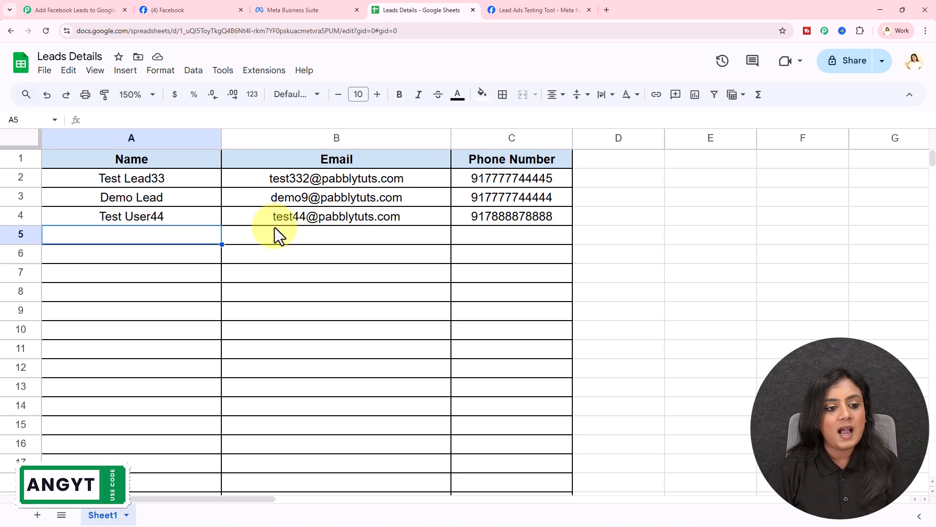
{"action": "left_click_drag", "start_coordinate": [178, 215], "coordinate": [481, 219]}
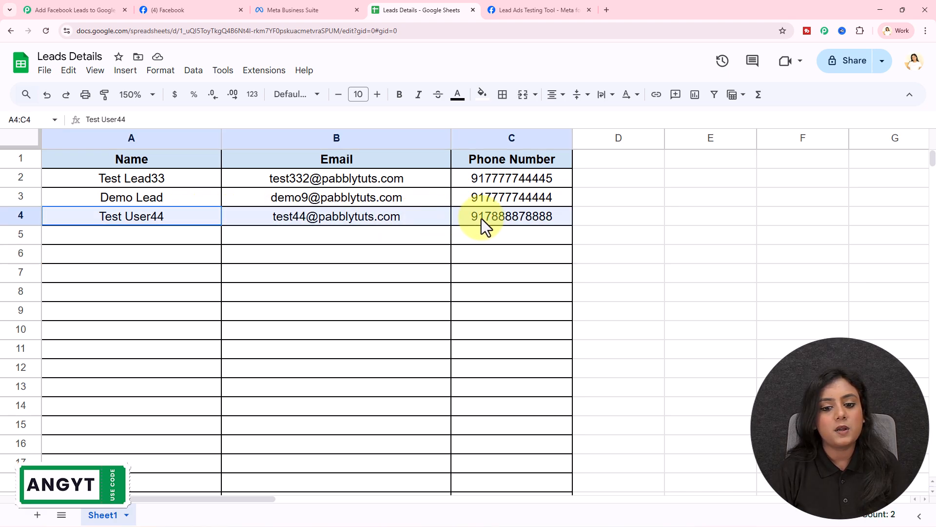
{"action": "left_click", "coordinate": [471, 259]}
{"action": "left_click", "coordinate": [101, 7]}
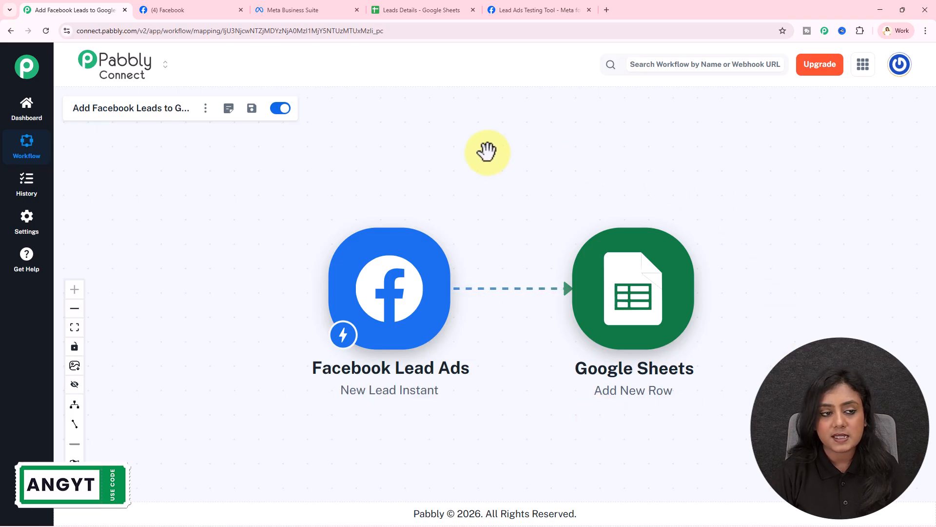
Close the workflow and load pabbly.com/connect/ in a new tab moved to the first position.
{"action": "left_click", "coordinate": [125, 10]}
{"action": "left_click", "coordinate": [491, 9]}
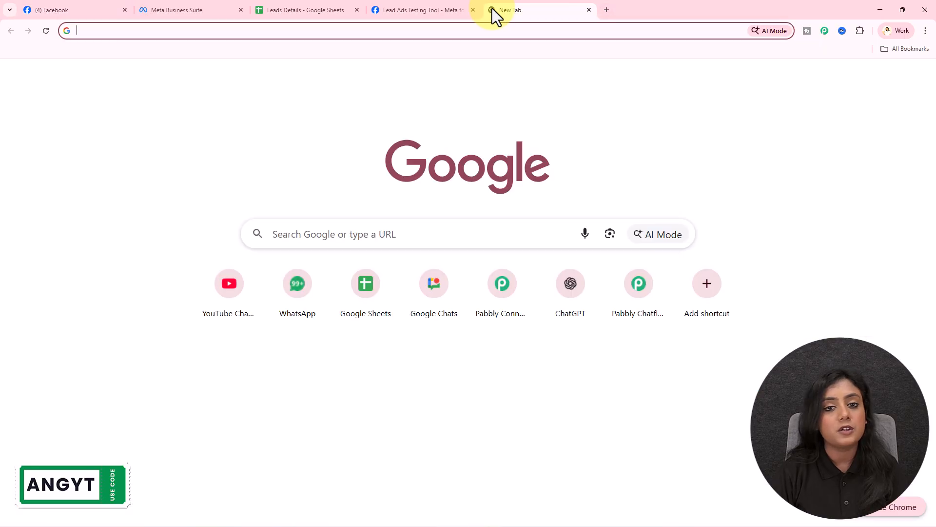
{"action": "type", "text": "pabbly.com"}
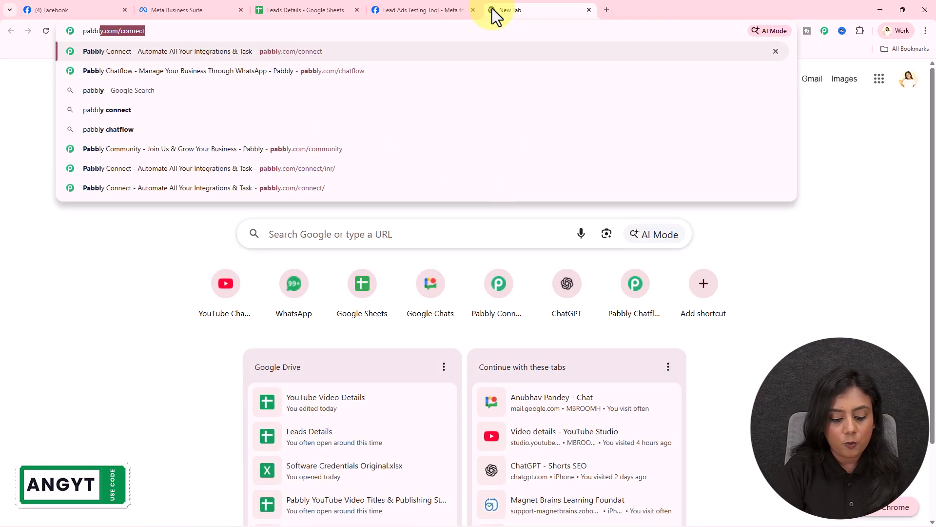
{"action": "type", "text": "/connect/"}
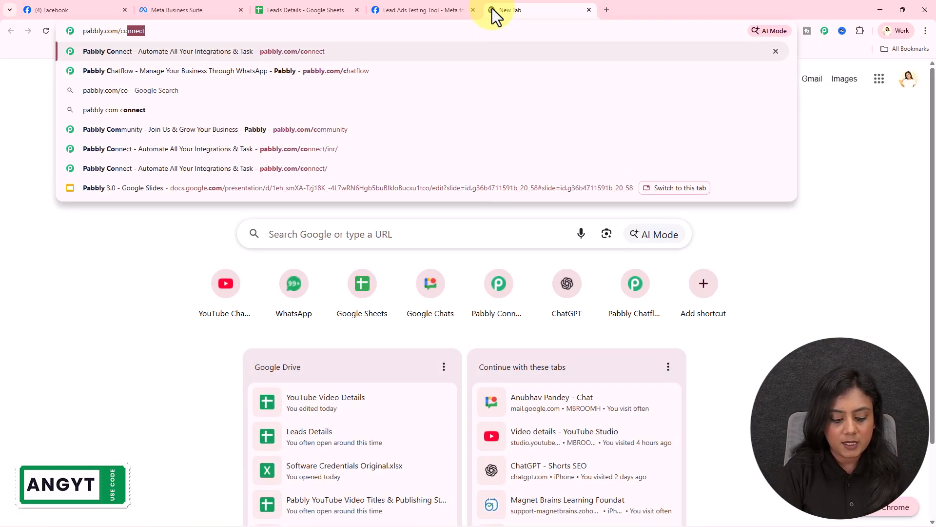
{"action": "key", "text": "Return"}
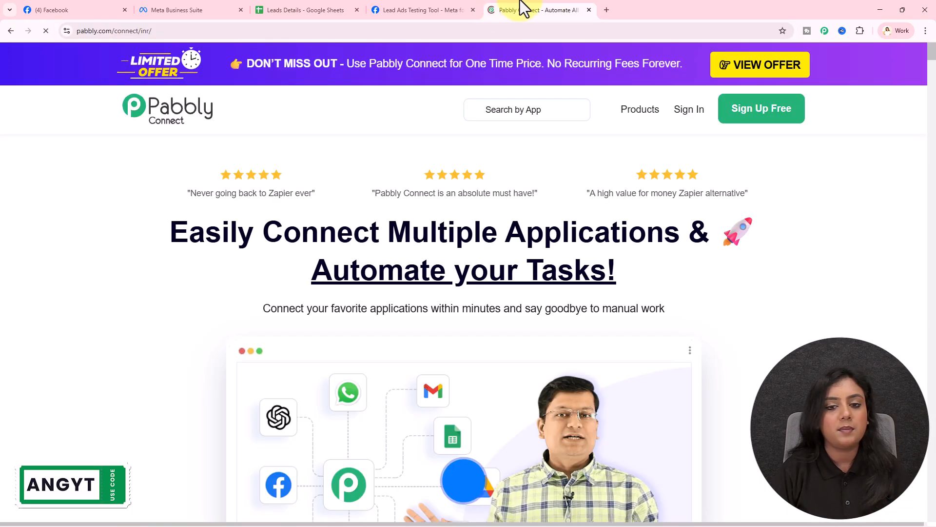
{"action": "left_click_drag", "start_coordinate": [543, 4], "coordinate": [52, 6]}
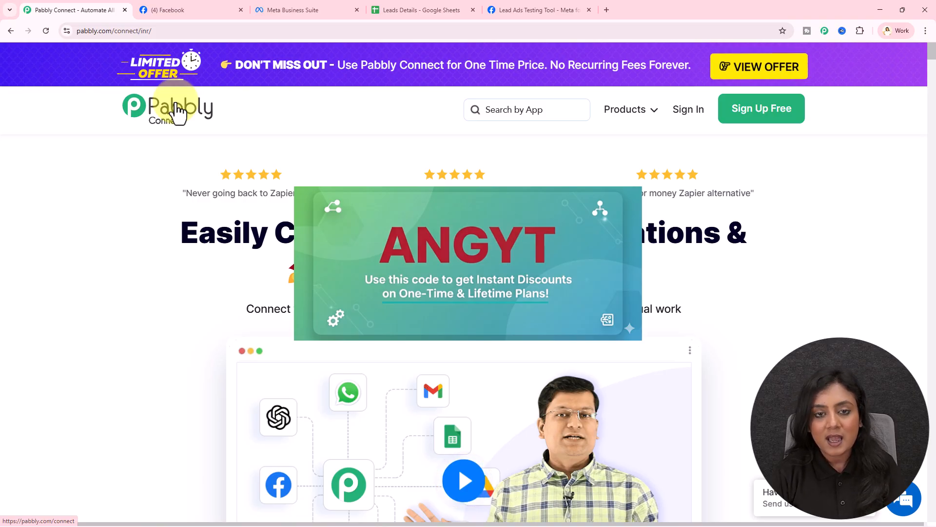
Dismiss the exit popup, sign in, and open the Pabbly Connect app from the apps page.
{"action": "mouse_move", "coordinate": [660, 30]}
{"action": "left_click", "coordinate": [687, 132]}
{"action": "left_click", "coordinate": [687, 112]}
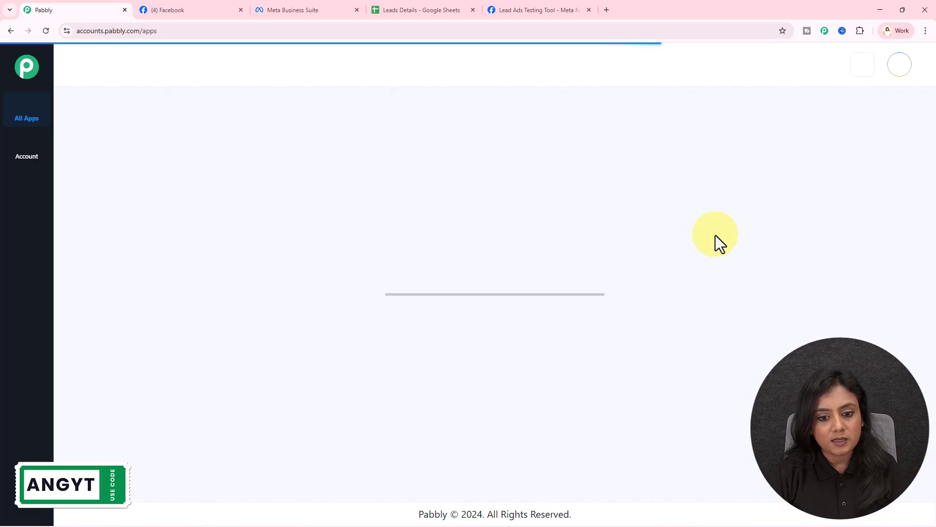
{"action": "triple_click", "coordinate": [161, 220]}
{"action": "left_click", "coordinate": [143, 302]}
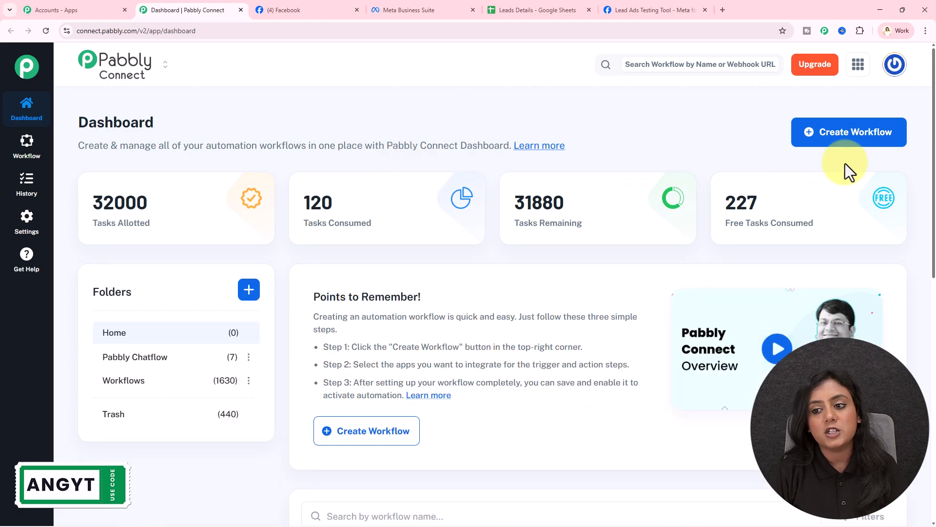
Create a beta-builder workflow 'Add Facebook Leads to Google Sheets for SaaS Businesses' in the Workflows folder.
{"action": "left_click", "coordinate": [846, 142]}
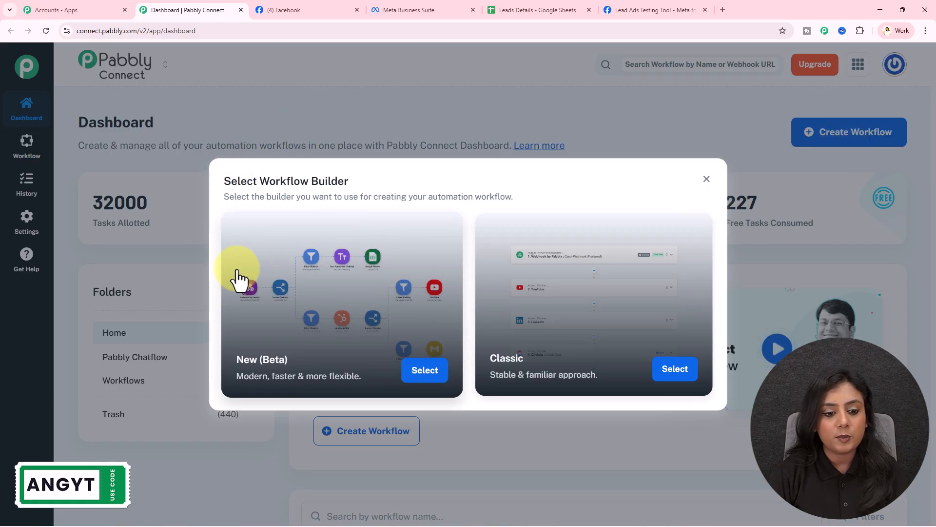
{"action": "left_click", "coordinate": [424, 370]}
{"action": "triple_click", "coordinate": [431, 251]}
{"action": "key", "text": "BackSpace"}
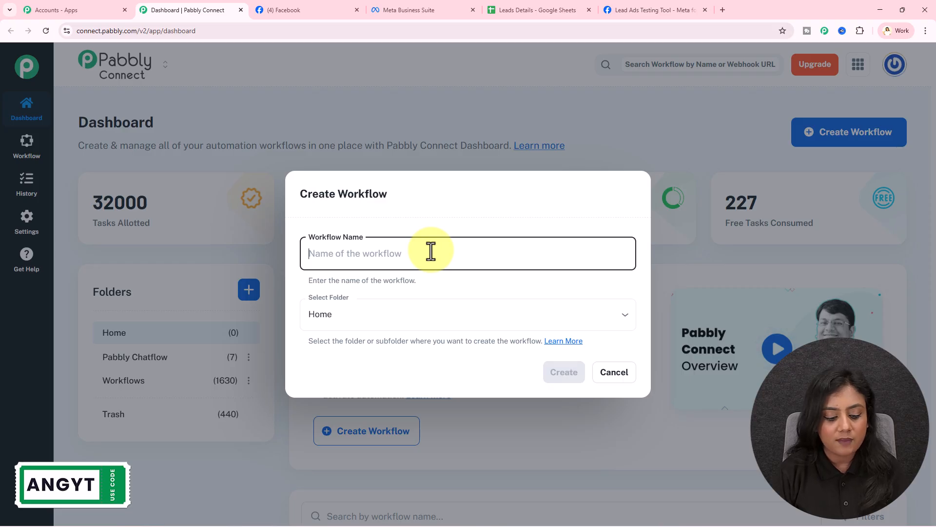
{"action": "type", "text": "Add Facebook Leads to Google Sheets for SaaS Businesses"}
{"action": "left_click_drag", "start_coordinate": [327, 255], "coordinate": [528, 287]}
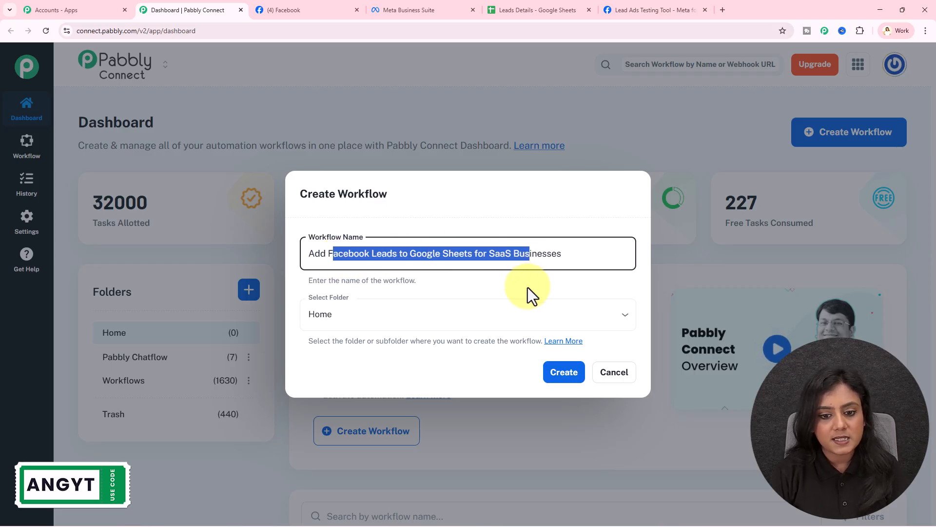
{"action": "left_click", "coordinate": [528, 288]}
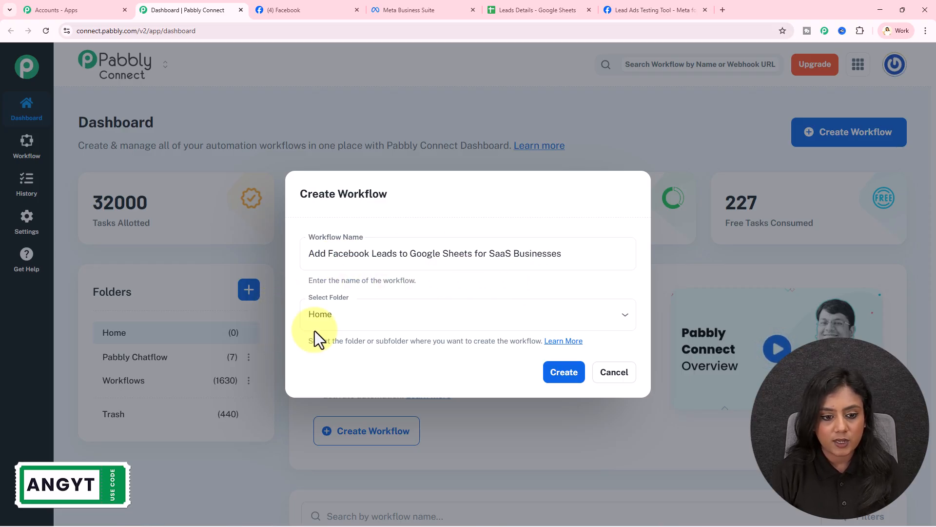
{"action": "left_click", "coordinate": [362, 316]}
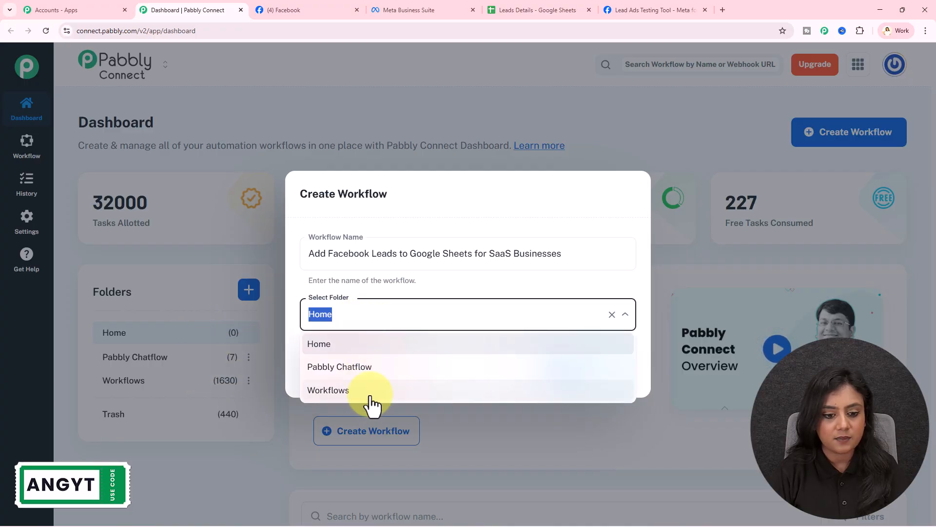
{"action": "left_click", "coordinate": [367, 390]}
{"action": "left_click", "coordinate": [561, 381]}
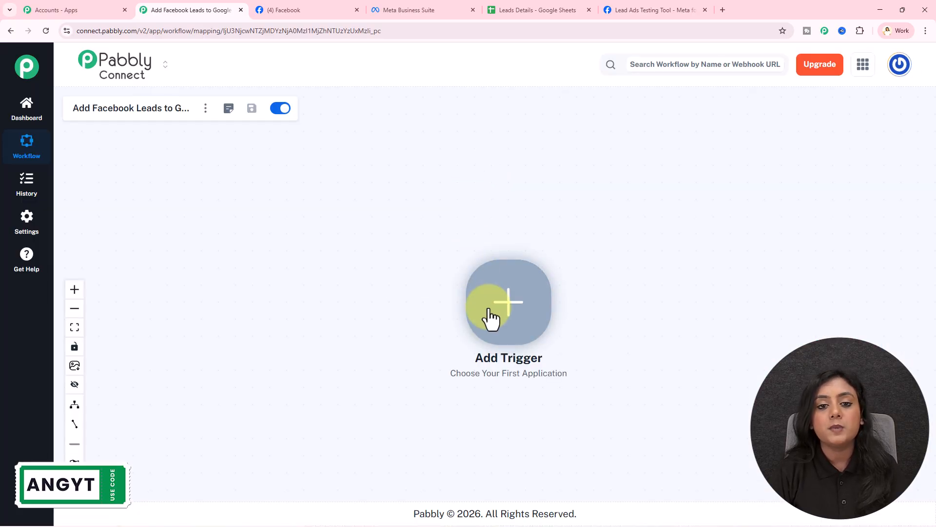
Set the workflow trigger to Facebook Lead Ads with the New Lead Instant event.
{"action": "right_click", "coordinate": [488, 313]}
{"action": "left_click", "coordinate": [469, 187]}
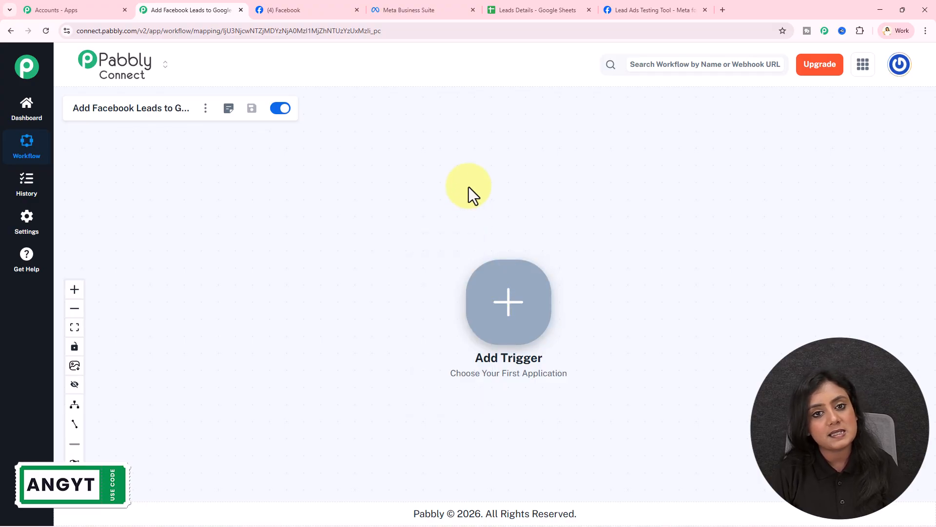
{"action": "left_click", "coordinate": [499, 307]}
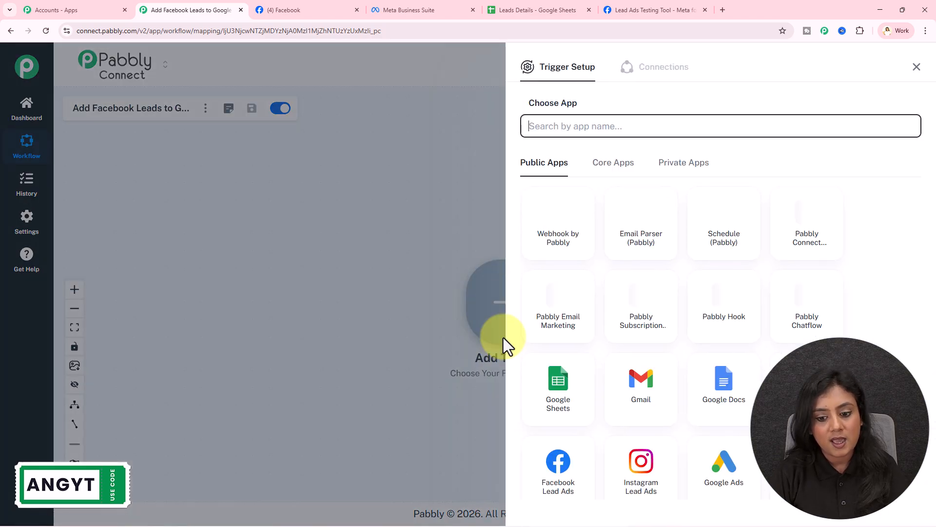
{"action": "left_click", "coordinate": [556, 464]}
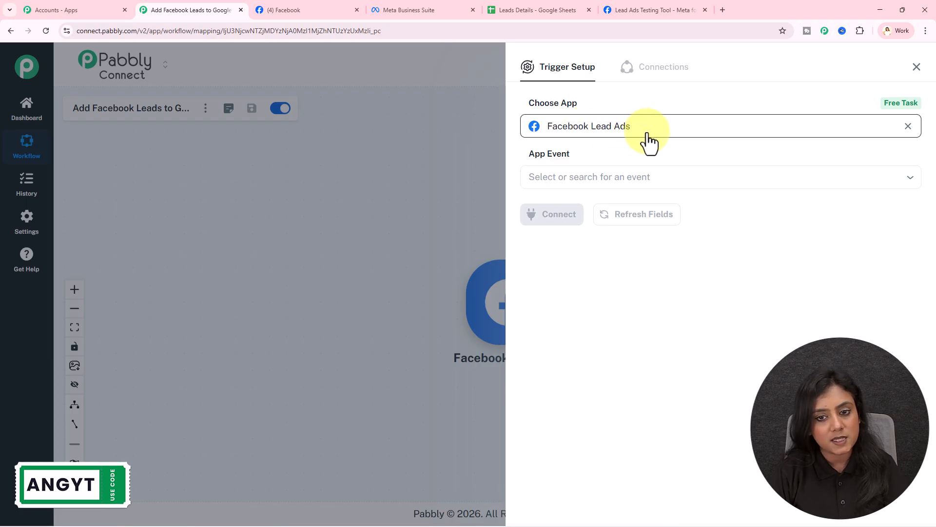
{"action": "left_click", "coordinate": [637, 181]}
{"action": "left_click", "coordinate": [610, 203]}
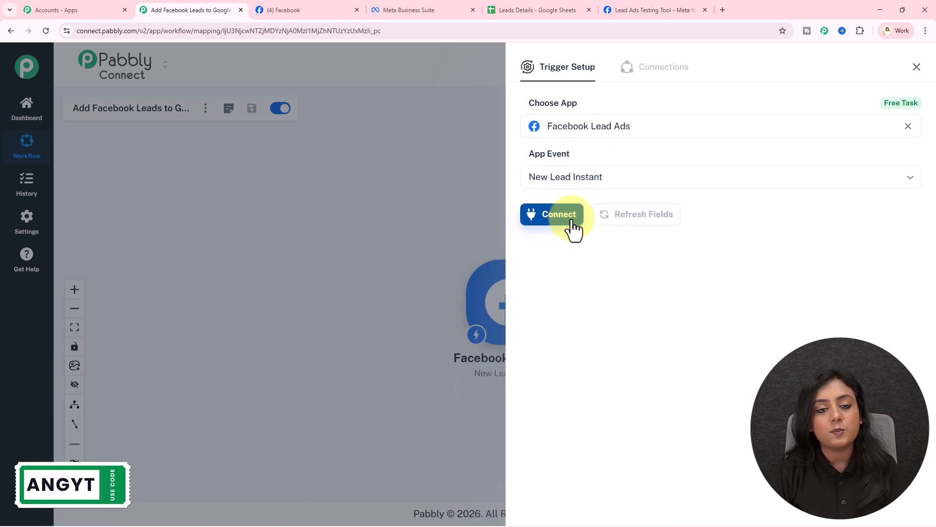
Add a new Facebook Lead Ads connection (#177) and launch Facebook authorization.
{"action": "left_click", "coordinate": [573, 219]}
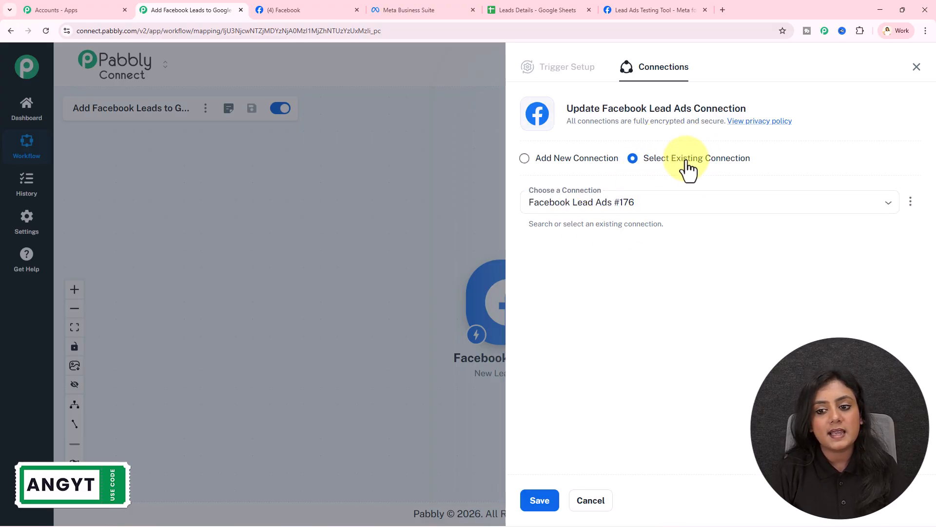
{"action": "left_click", "coordinate": [606, 161]}
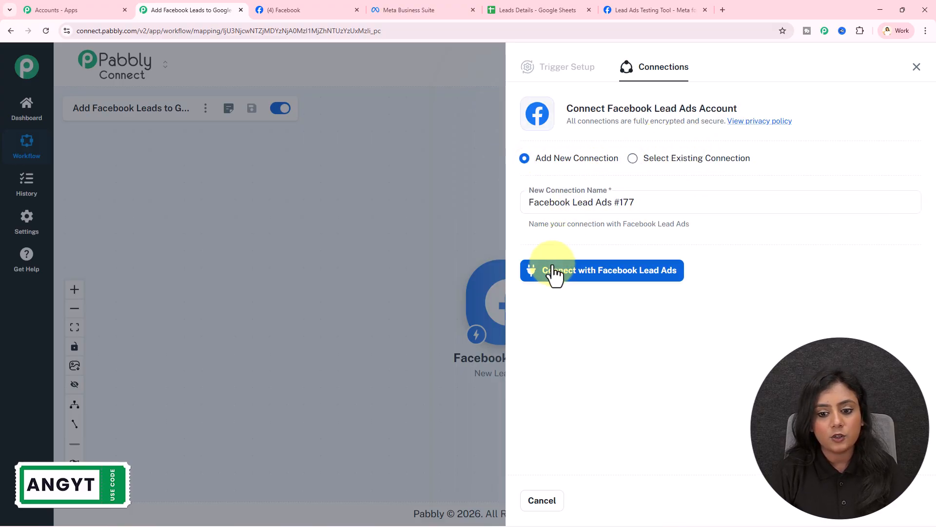
{"action": "left_click", "coordinate": [639, 272]}
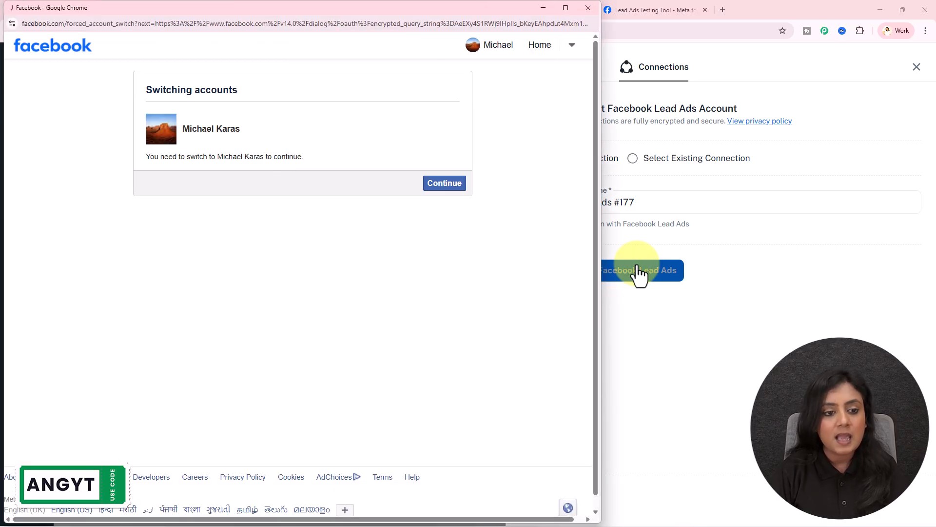
Continue with the required Facebook account and grant Pabbly Connect access to finish authorization.
{"action": "left_click_drag", "start_coordinate": [184, 129], "coordinate": [265, 129]}
{"action": "left_click", "coordinate": [265, 130]}
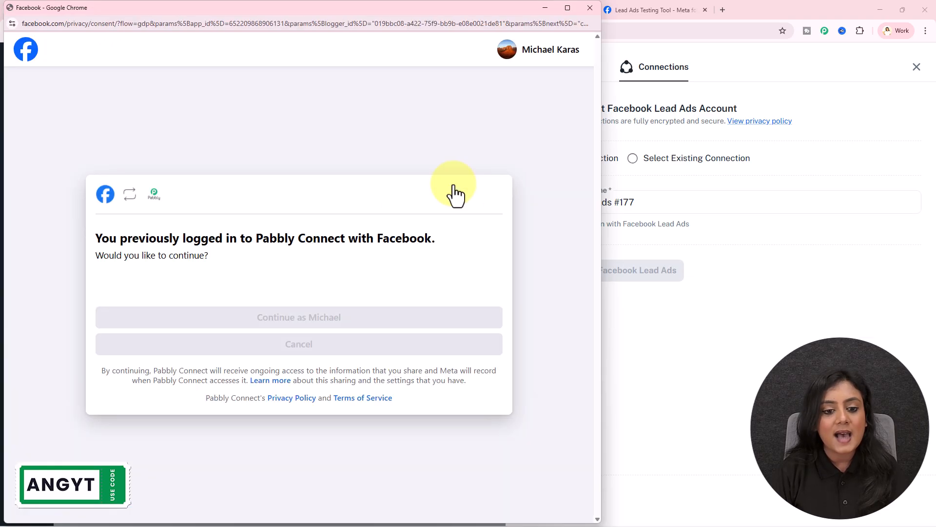
{"action": "left_click", "coordinate": [352, 322]}
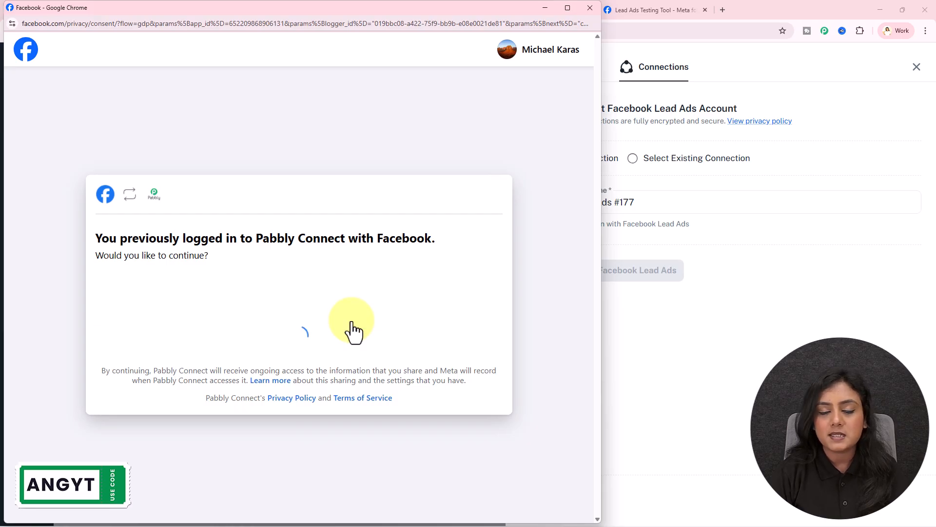
{"action": "left_click", "coordinate": [352, 322]}
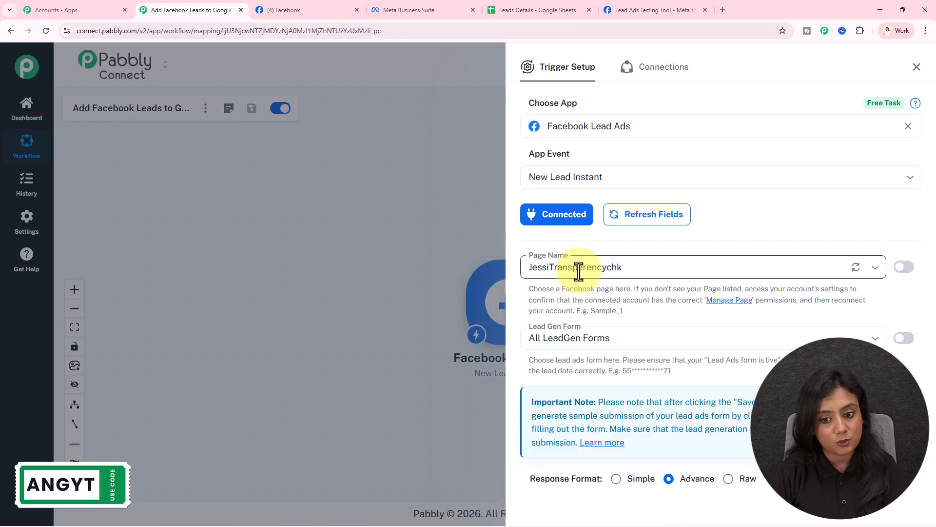
Set the trigger's Page Name to the Pabbly Connect Facebook page.
{"action": "left_click", "coordinate": [308, 2]}
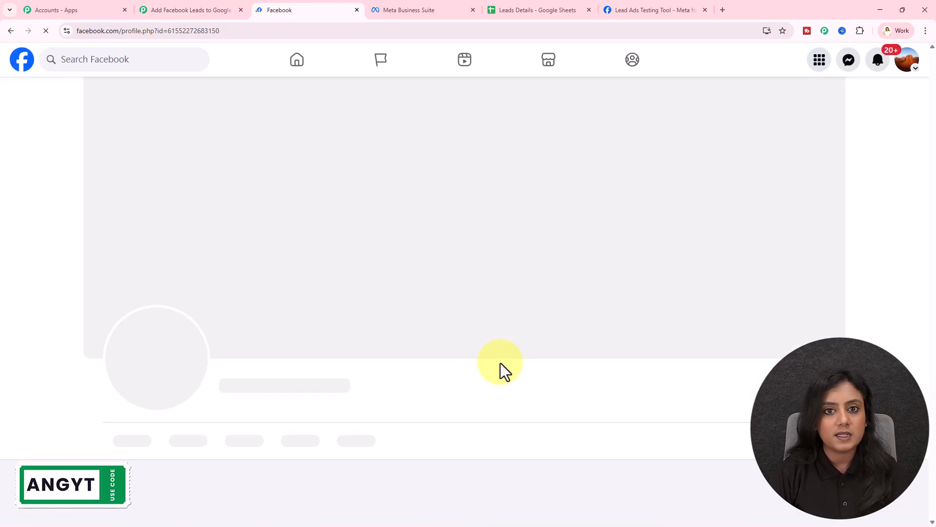
{"action": "scroll", "coordinate": [449, 349], "scroll_direction": "down", "scroll_amount": 5}
{"action": "scroll", "coordinate": [450, 349], "scroll_direction": "up", "scroll_amount": 3}
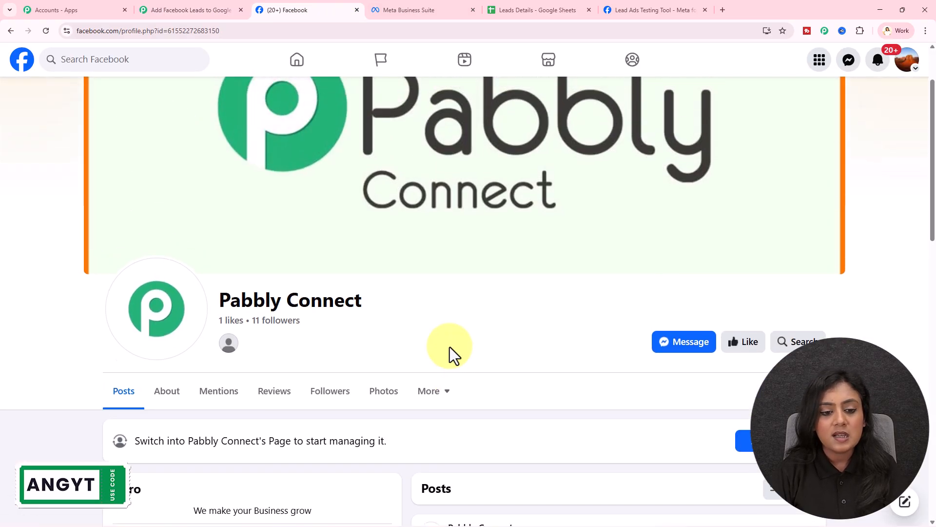
{"action": "left_click", "coordinate": [188, 10]}
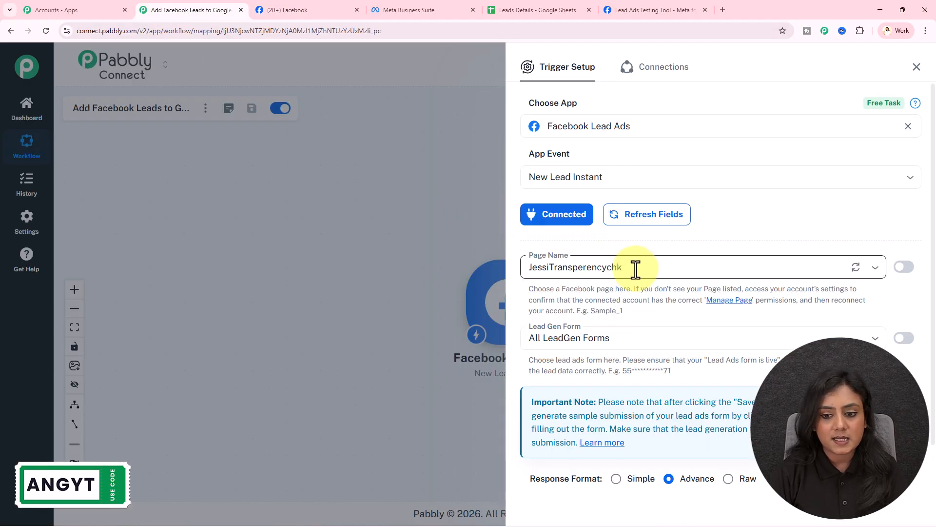
{"action": "left_click", "coordinate": [636, 267]}
{"action": "type", "text": "pa"}
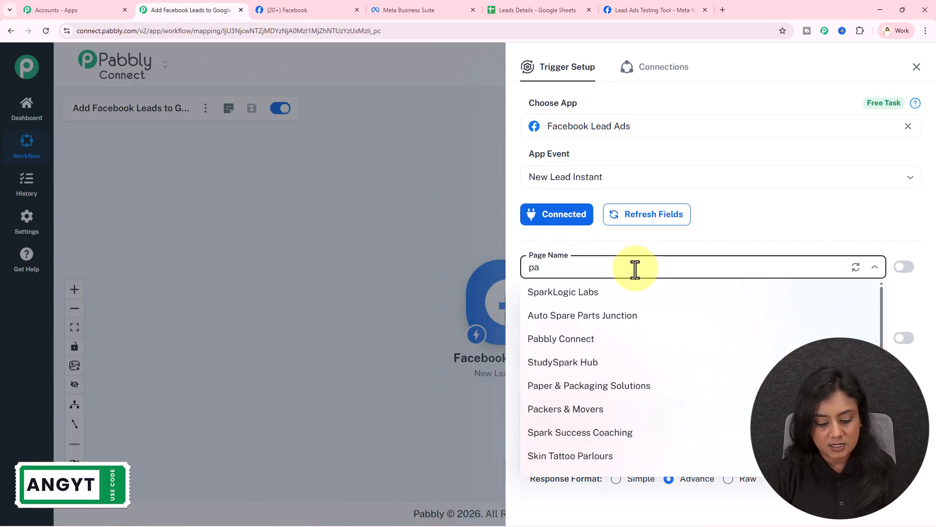
{"action": "type", "text": "bbl"}
{"action": "left_click", "coordinate": [619, 293]}
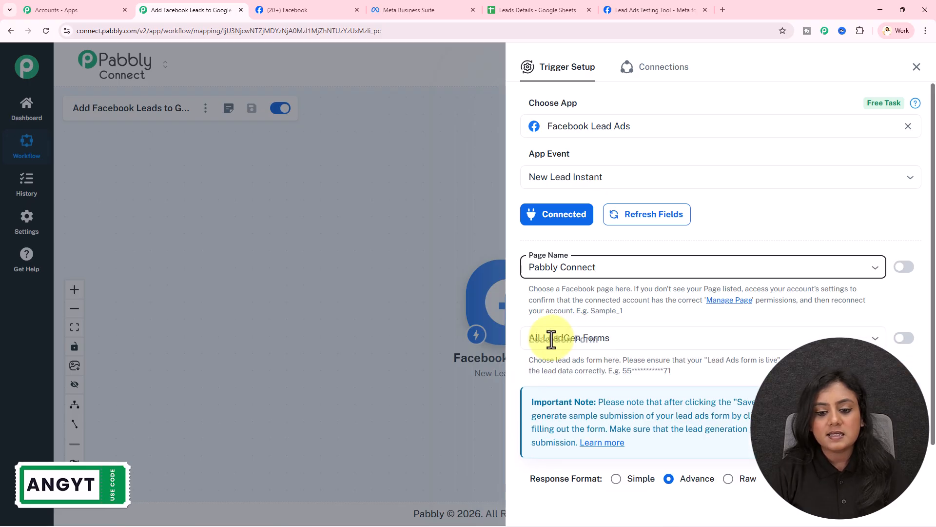
Choose New Form as the trigger's Lead Gen Form.
{"action": "left_click", "coordinate": [446, 4]}
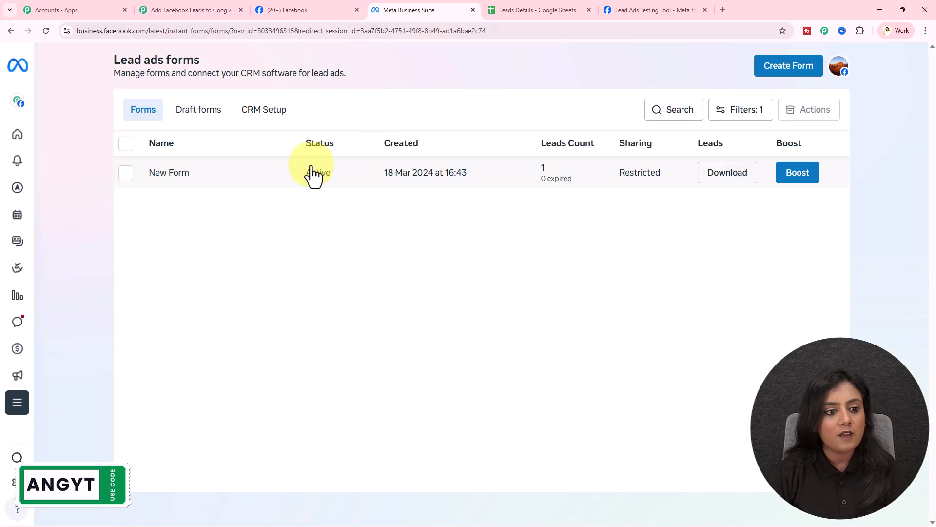
{"action": "left_click", "coordinate": [191, 10]}
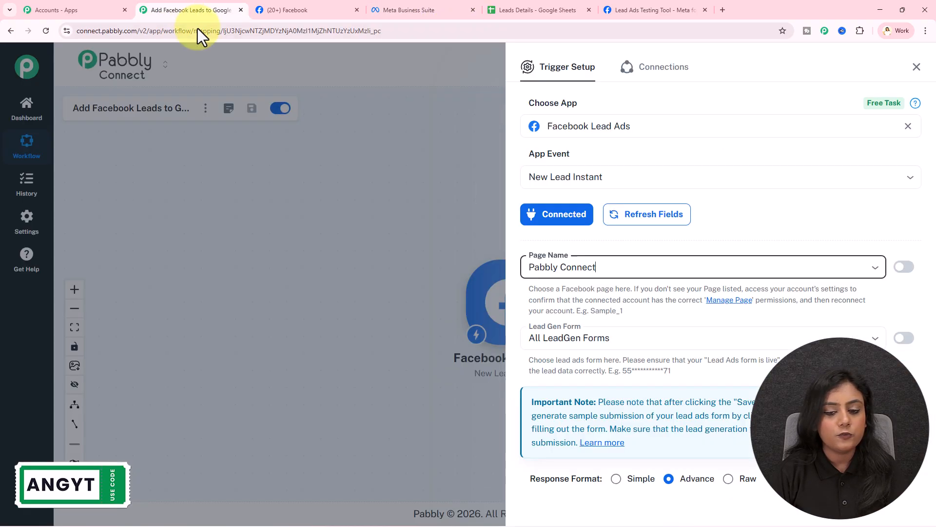
{"action": "left_click", "coordinate": [684, 337]}
{"action": "left_click", "coordinate": [629, 385]}
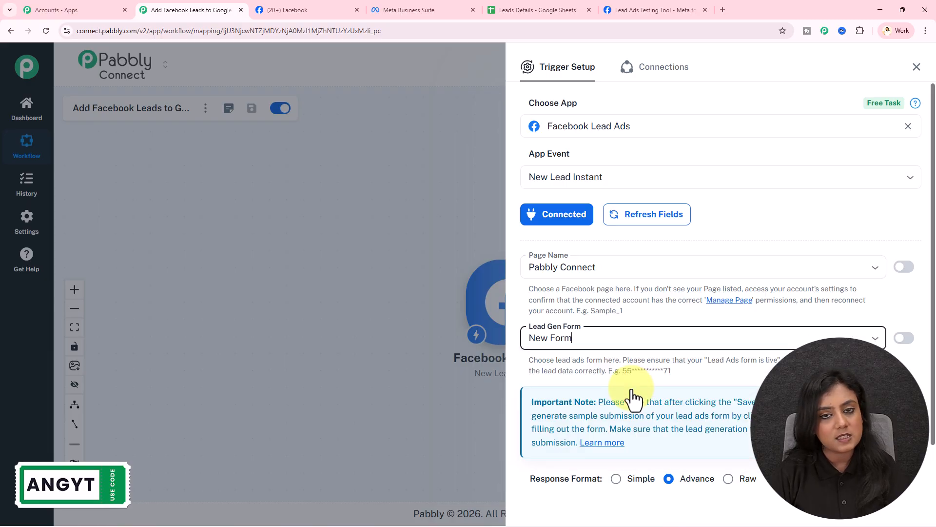
{"action": "scroll", "coordinate": [631, 389], "scroll_direction": "down", "scroll_amount": 2}
{"action": "left_click_drag", "start_coordinate": [541, 417], "coordinate": [581, 418]}
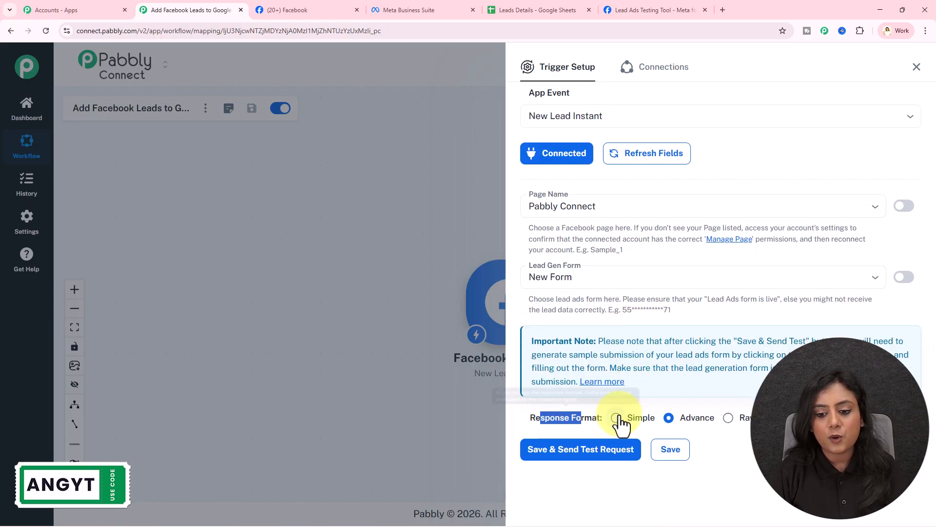
Use the Simple response format, save and send a test request, then go to the Lead Ads Testing Tool.
{"action": "left_click", "coordinate": [617, 417]}
{"action": "left_click", "coordinate": [600, 451]}
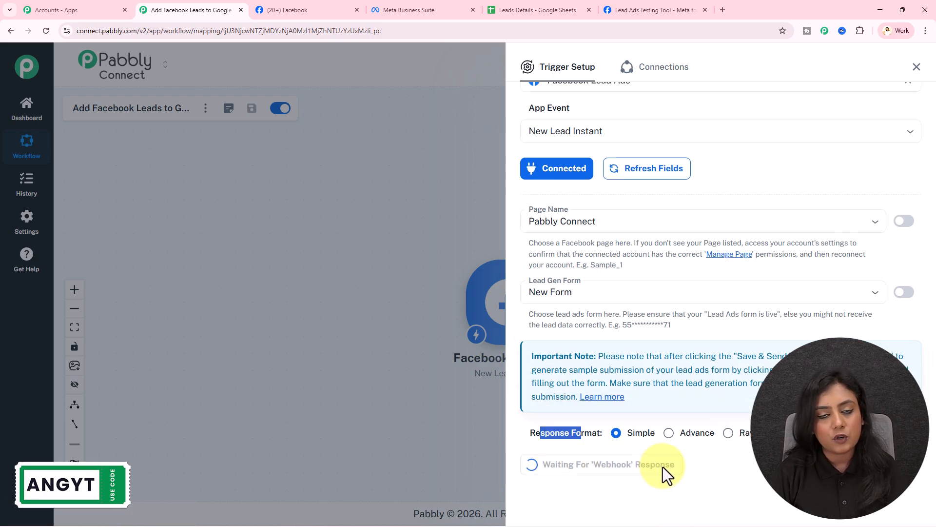
{"action": "scroll", "coordinate": [722, 293], "scroll_direction": "up", "scroll_amount": 1}
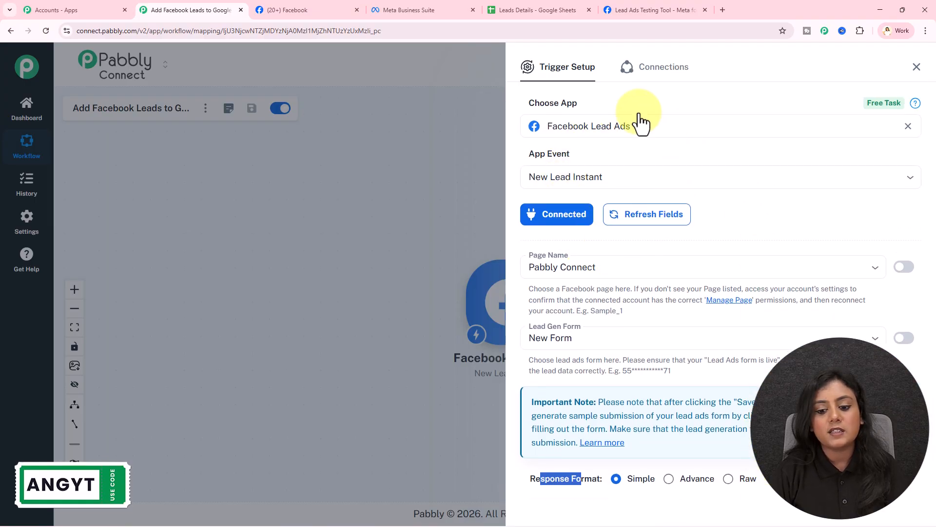
{"action": "left_click", "coordinate": [588, 478]}
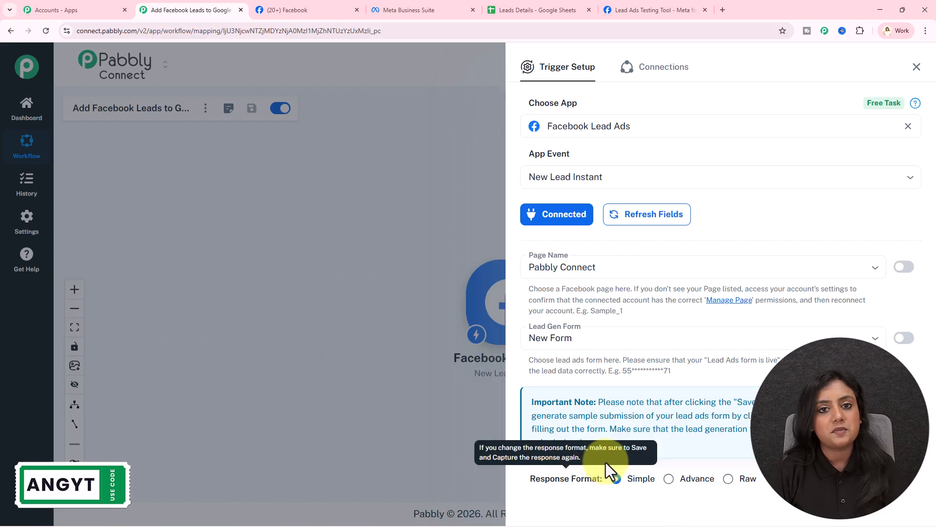
{"action": "left_click", "coordinate": [659, 11]}
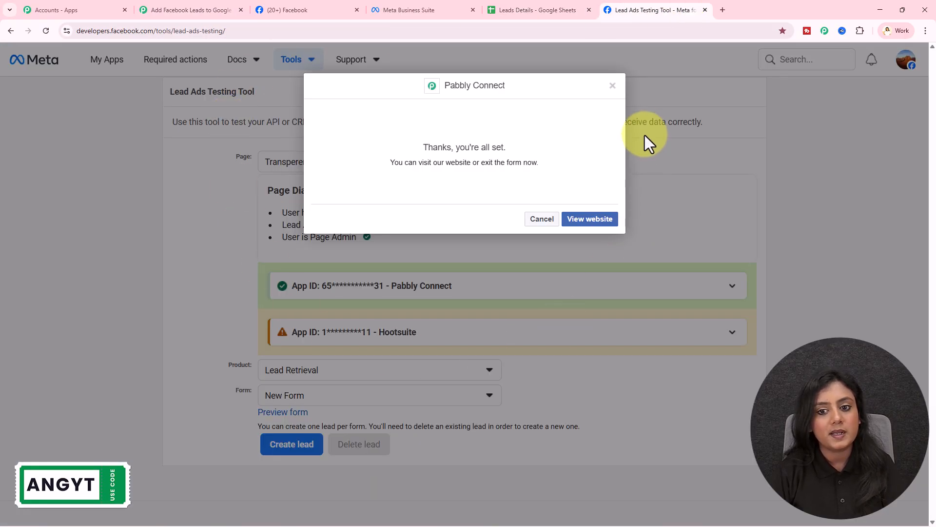
Dismiss the confirmation message and delete the existing New Form test lead.
{"action": "left_click", "coordinate": [613, 92]}
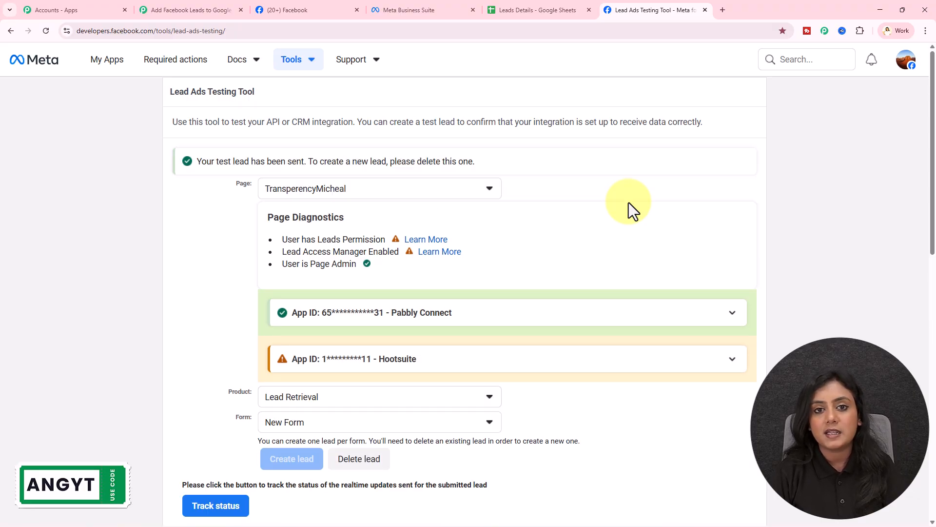
{"action": "left_click_drag", "start_coordinate": [308, 161], "coordinate": [476, 160]}
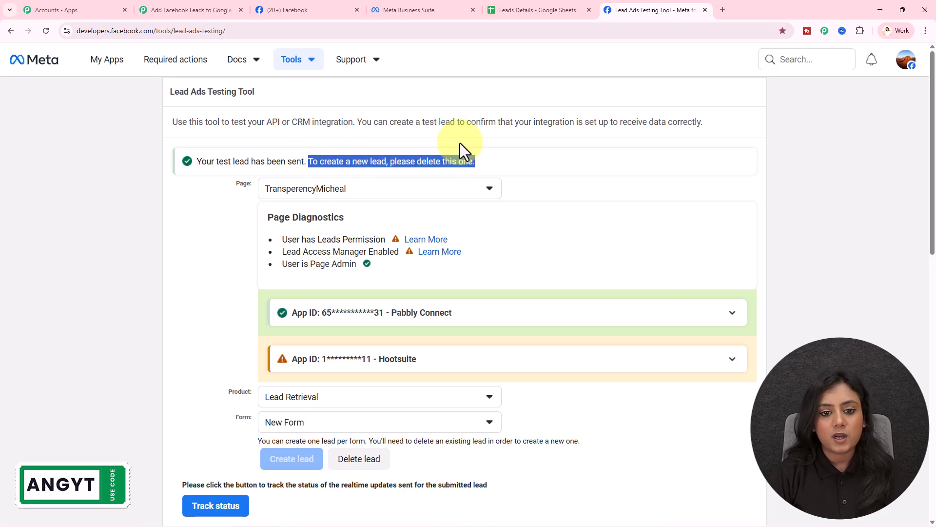
{"action": "left_click", "coordinate": [650, 262]}
{"action": "scroll", "coordinate": [652, 262], "scroll_direction": "down", "scroll_amount": 2}
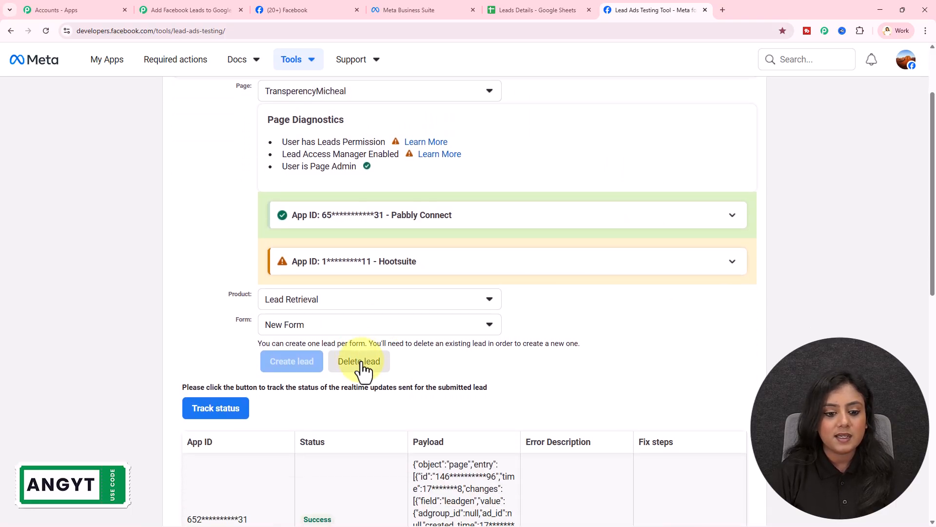
{"action": "left_click", "coordinate": [359, 362]}
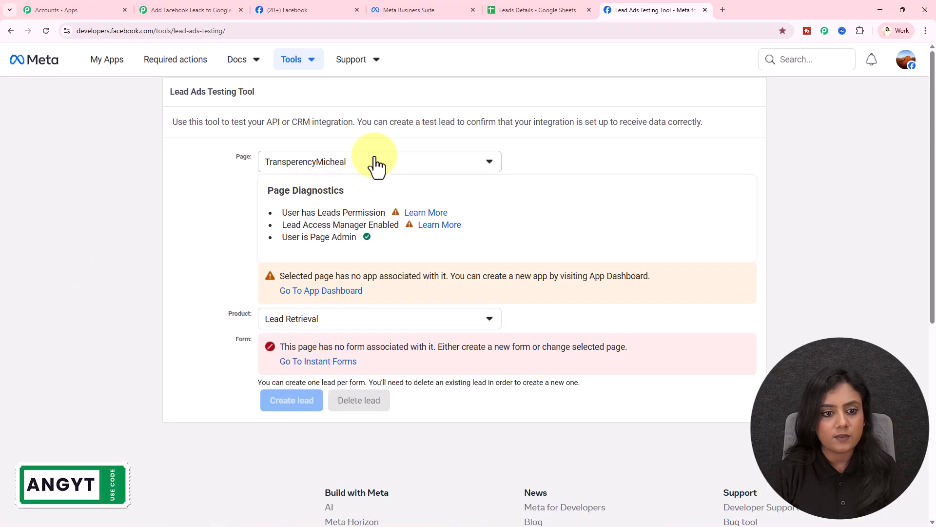
Select the Pabbly Connect page in the Lead Ads Testing Tool.
{"action": "left_click", "coordinate": [376, 164]}
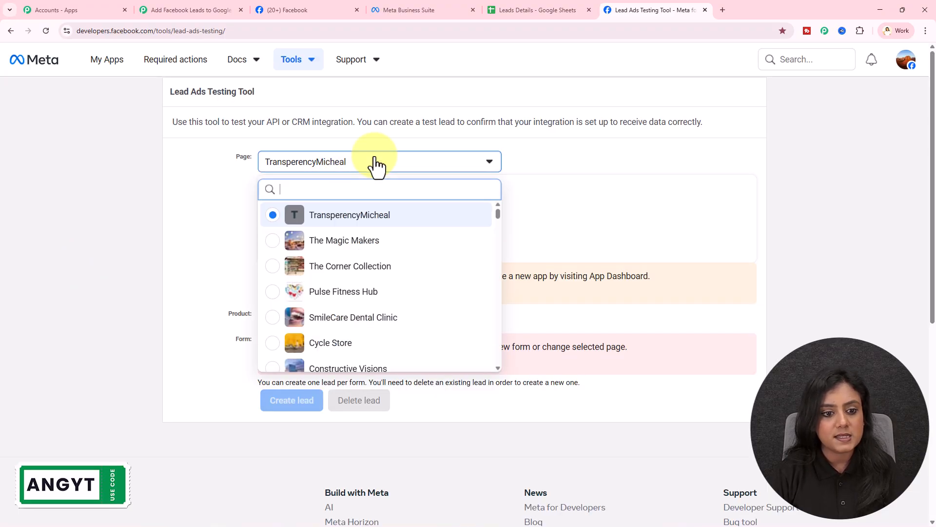
{"action": "type", "text": "pa"}
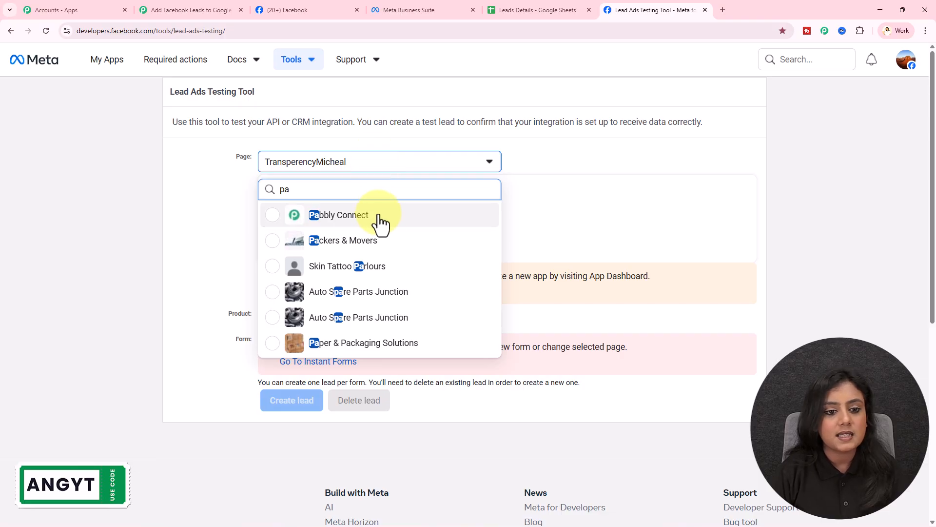
{"action": "left_click", "coordinate": [378, 215]}
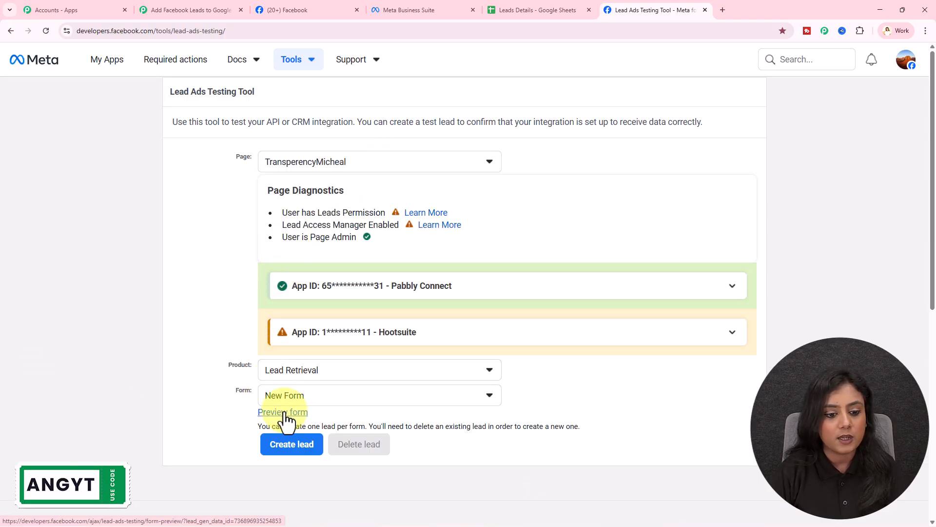
Preview New Form, fill in the lead's email and phone number, and submit the test lead.
{"action": "left_click", "coordinate": [285, 414]}
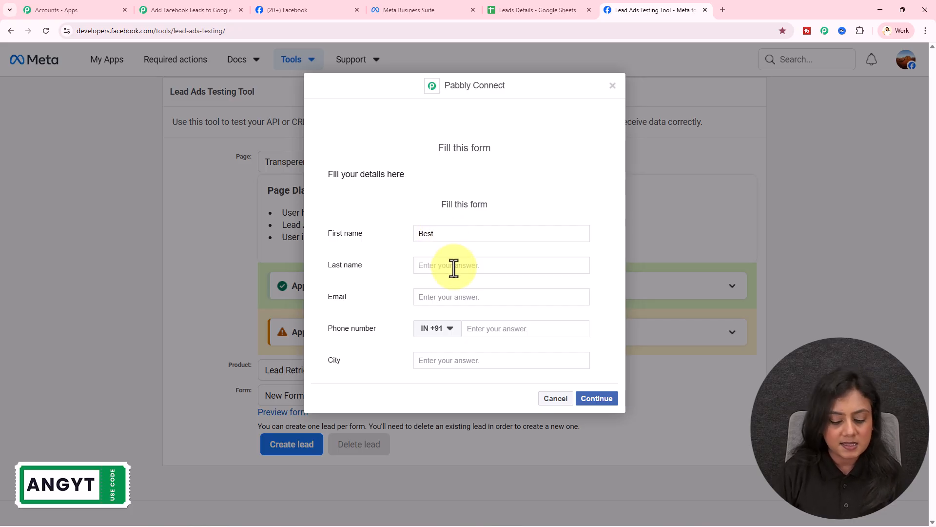
{"action": "type", "text": "Accou"}
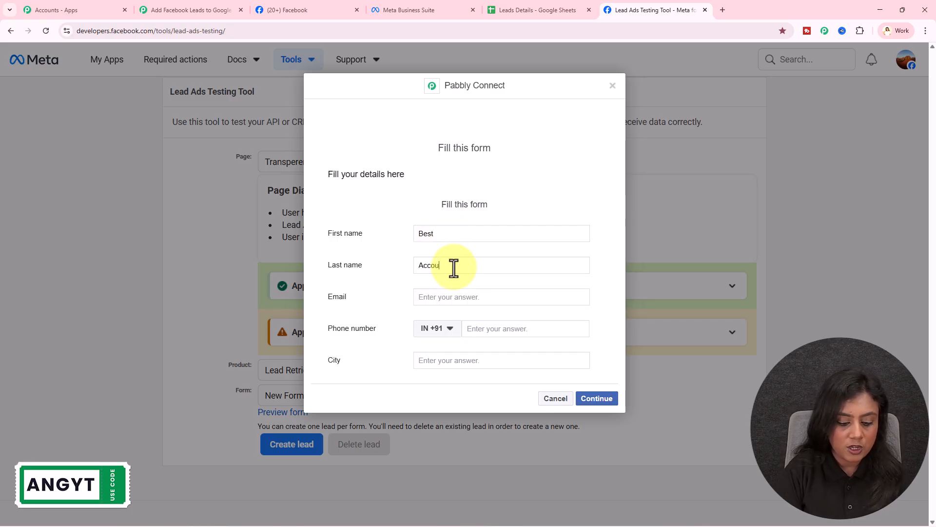
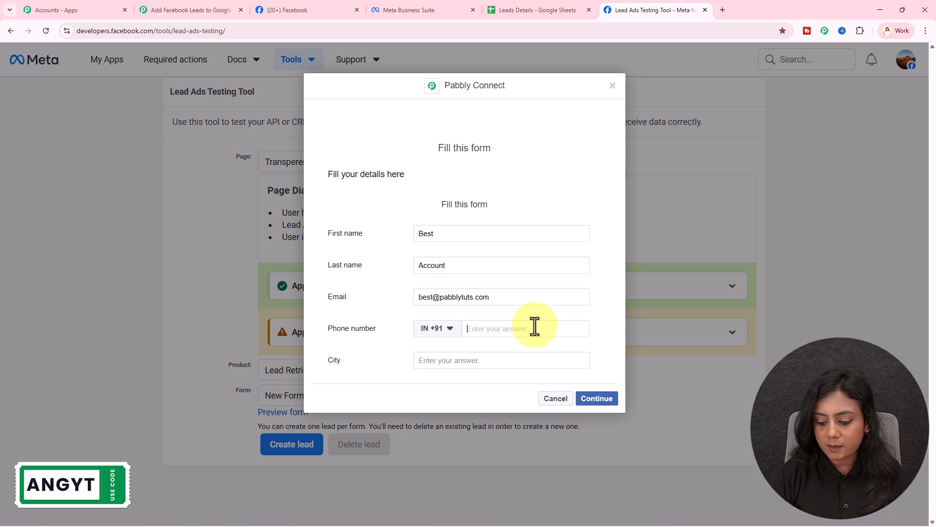
{"action": "type", "text": "88888 55555"}
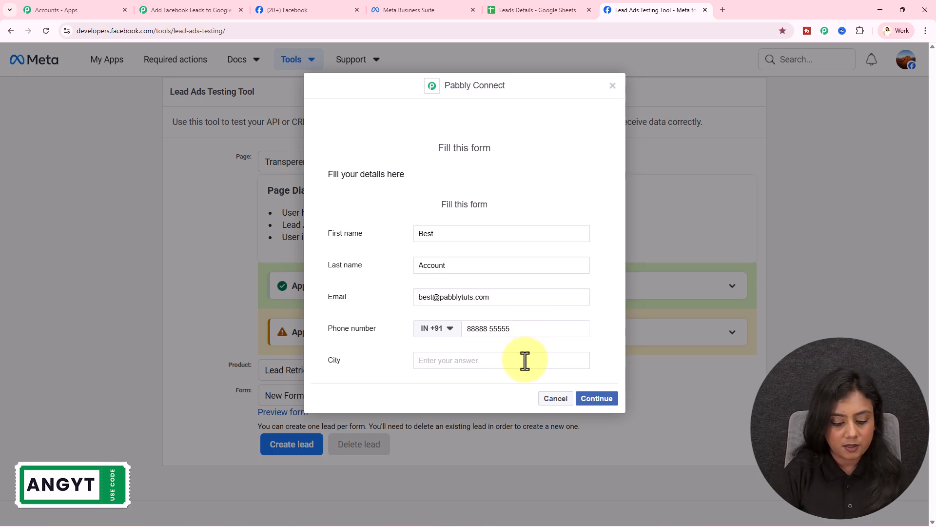
{"action": "left_click", "coordinate": [594, 400]}
{"action": "left_click", "coordinate": [604, 232]}
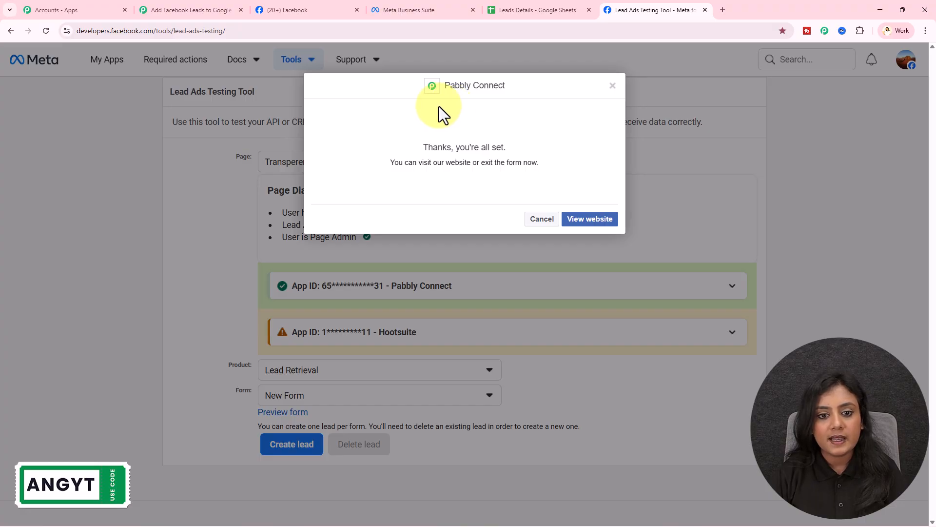
Review the captured response: the lead's first and last name, email, phone number and city Delhi.
{"action": "left_click", "coordinate": [180, 10]}
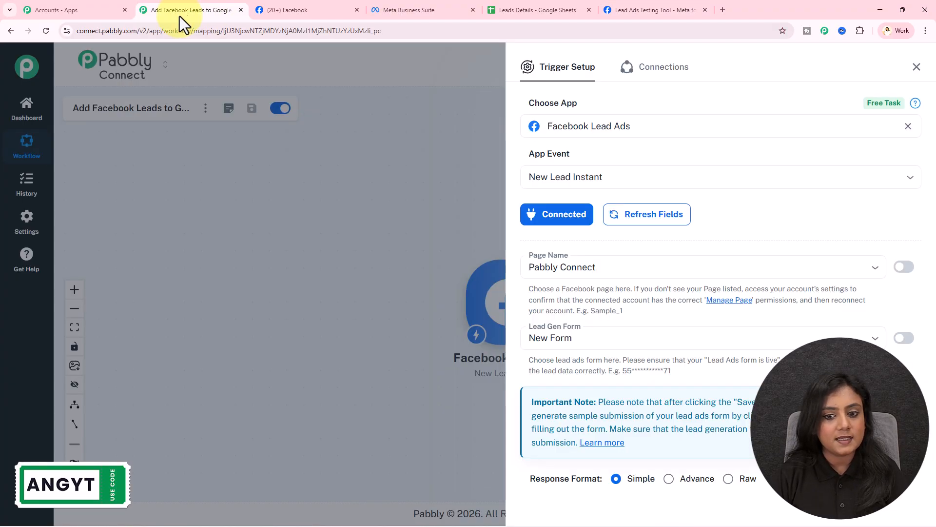
{"action": "scroll", "coordinate": [742, 381], "scroll_direction": "down", "scroll_amount": 1}
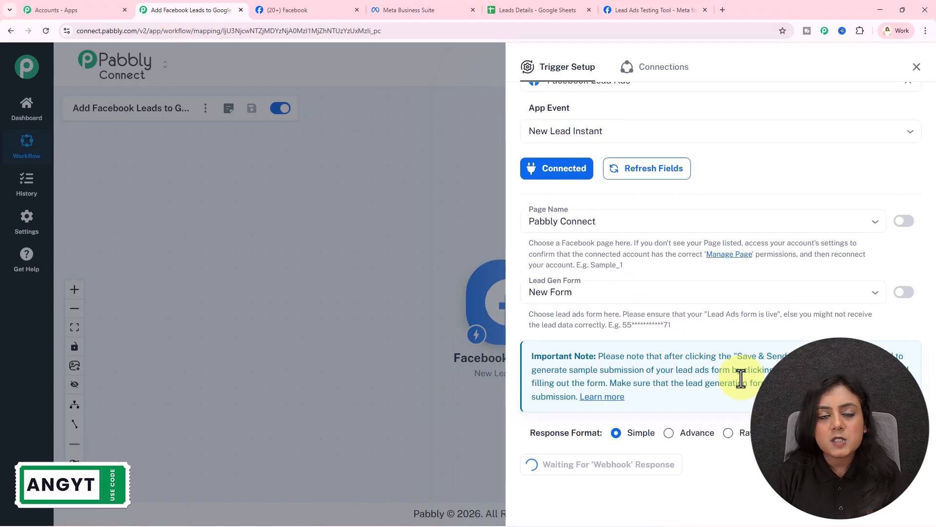
{"action": "scroll", "coordinate": [736, 293], "scroll_direction": "down", "scroll_amount": 6}
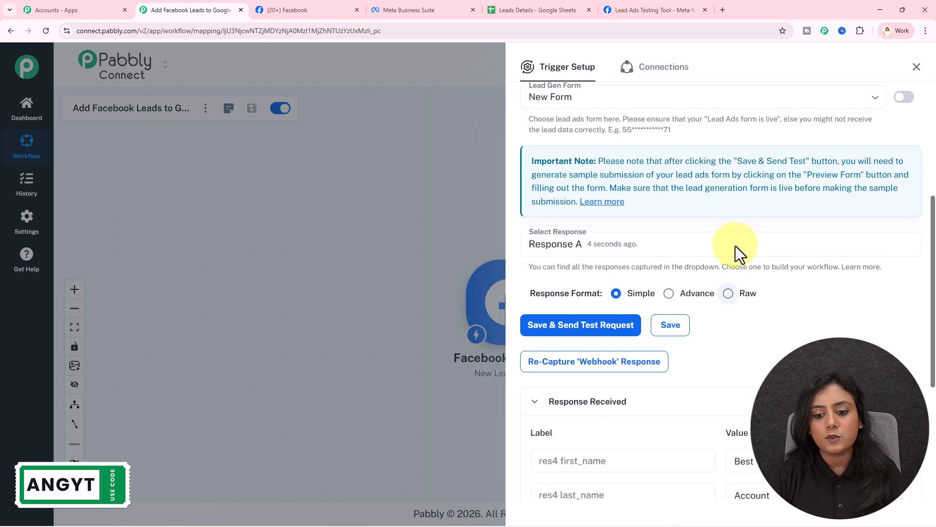
{"action": "scroll", "coordinate": [734, 200], "scroll_direction": "down", "scroll_amount": 2}
{"action": "left_click", "coordinate": [739, 224]}
{"action": "double_click", "coordinate": [737, 225]}
{"action": "double_click", "coordinate": [768, 258]}
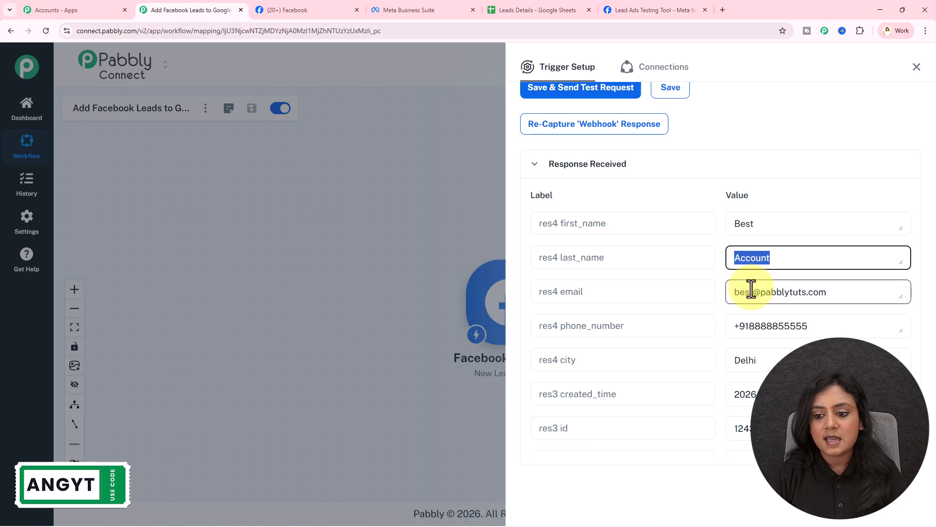
{"action": "left_click", "coordinate": [844, 297]}
{"action": "left_click_drag", "start_coordinate": [844, 297], "coordinate": [721, 303]}
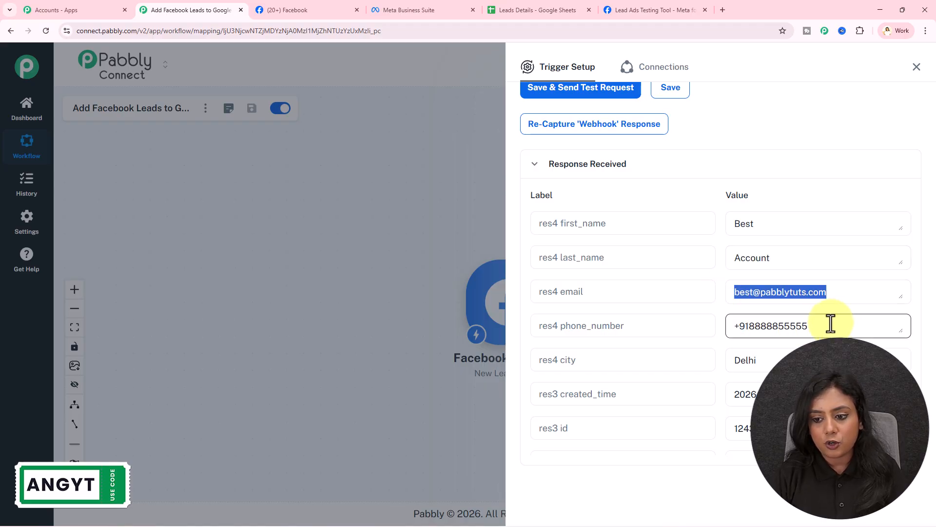
{"action": "left_click_drag", "start_coordinate": [829, 327], "coordinate": [712, 326]}
{"action": "left_click_drag", "start_coordinate": [775, 358], "coordinate": [697, 357]}
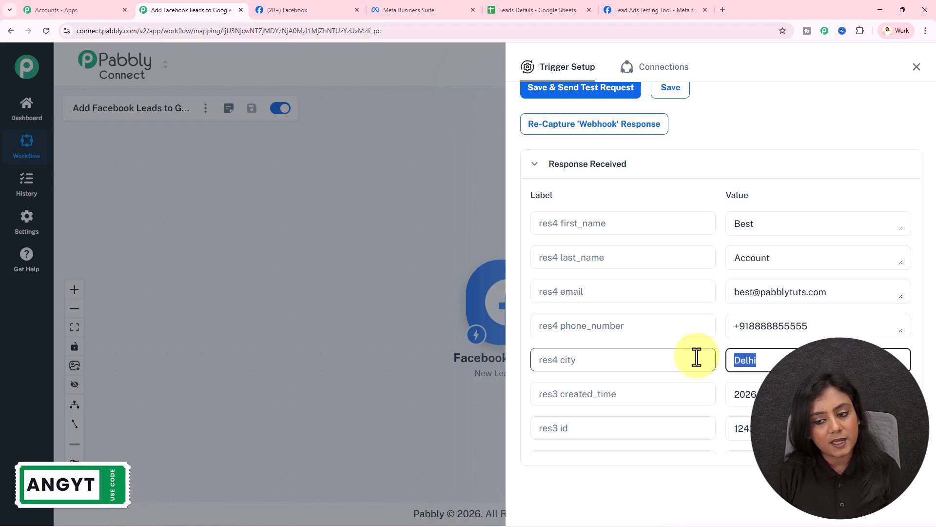
{"action": "left_click", "coordinate": [634, 190]}
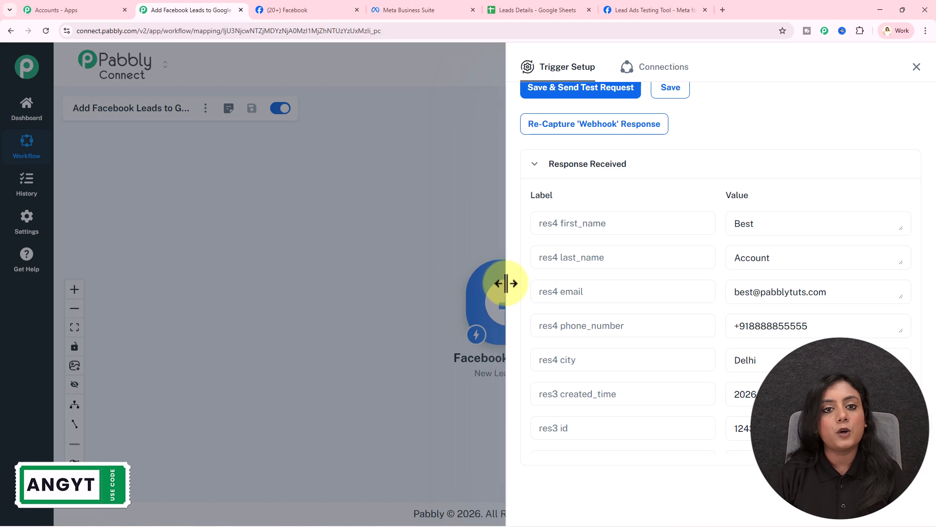
Close trigger setup, move the Facebook Lead Ads node left, and add an action step after it.
{"action": "left_click", "coordinate": [915, 68]}
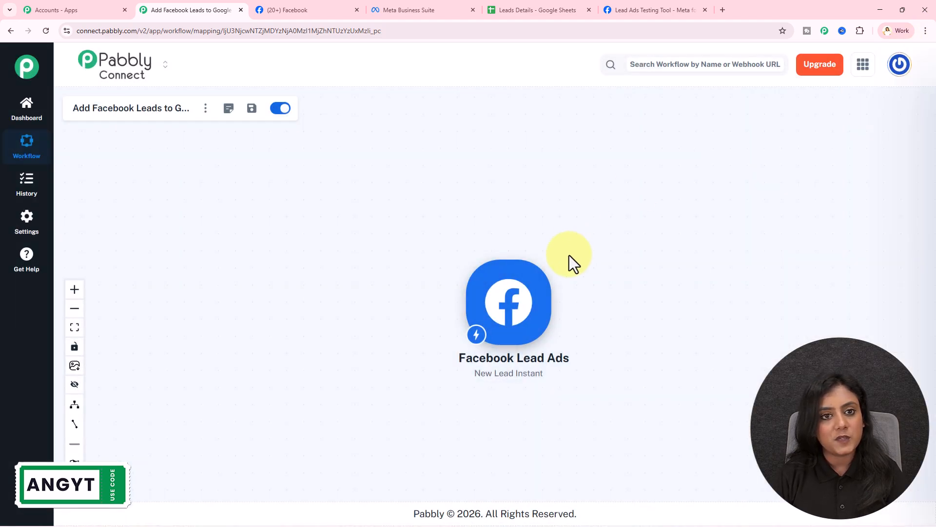
{"action": "left_click_drag", "start_coordinate": [524, 309], "coordinate": [255, 299]}
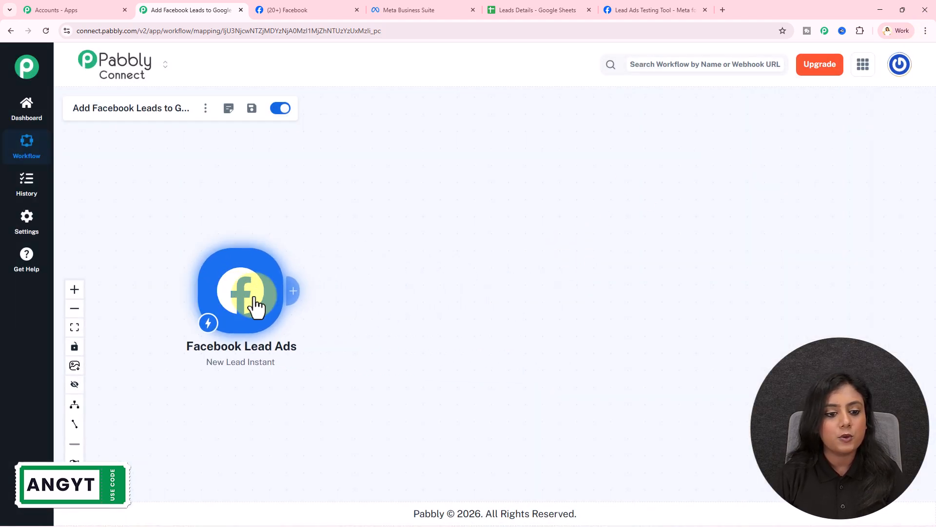
{"action": "scroll", "coordinate": [255, 297], "scroll_direction": "up", "scroll_amount": 3}
{"action": "left_click", "coordinate": [549, 11]}
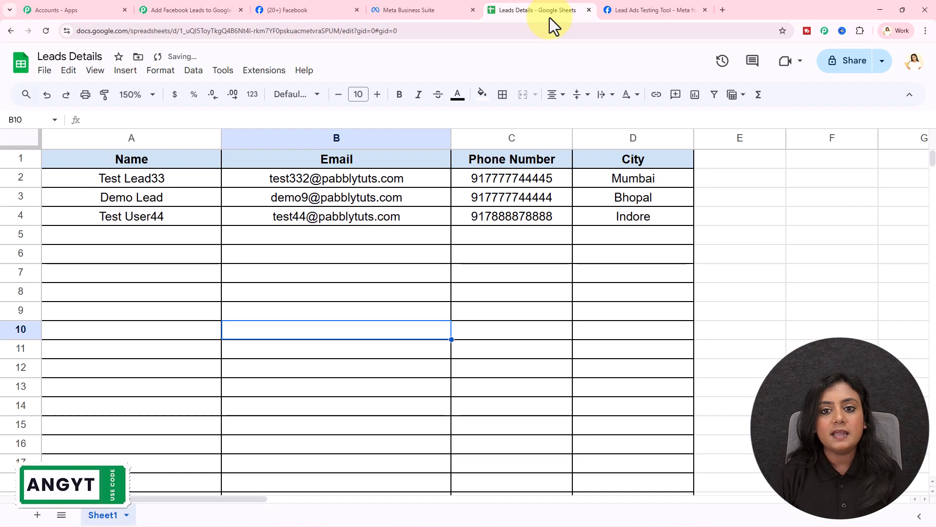
{"action": "left_click", "coordinate": [174, 9]}
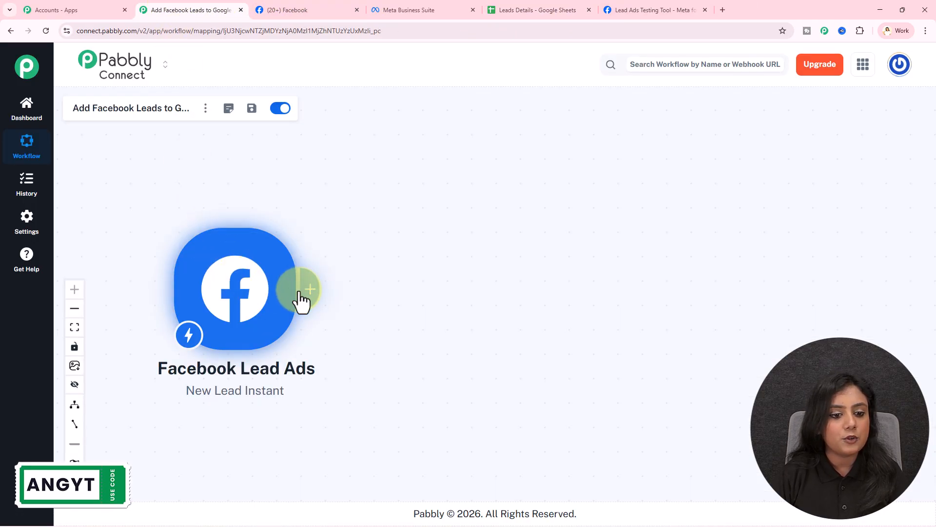
{"action": "left_click", "coordinate": [313, 294]}
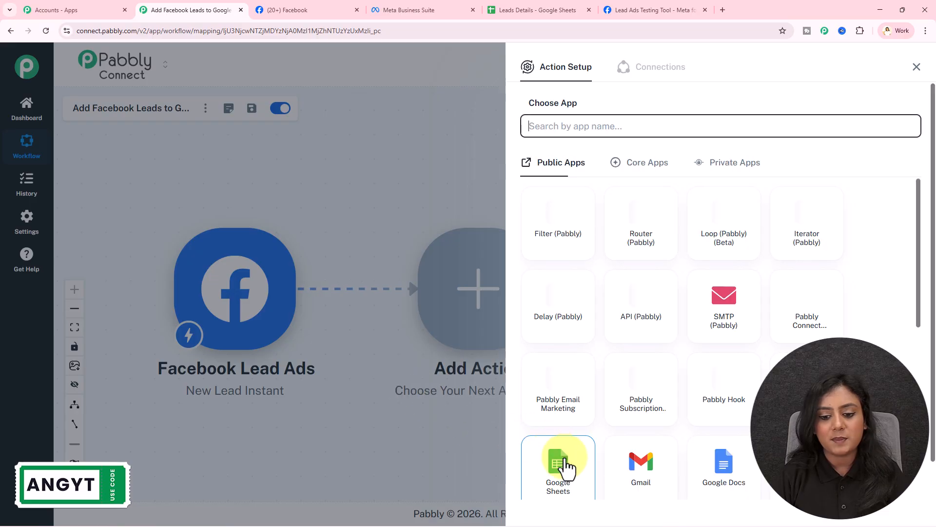
Set the action to Google Sheets with the Add New Row event.
{"action": "left_click", "coordinate": [562, 463]}
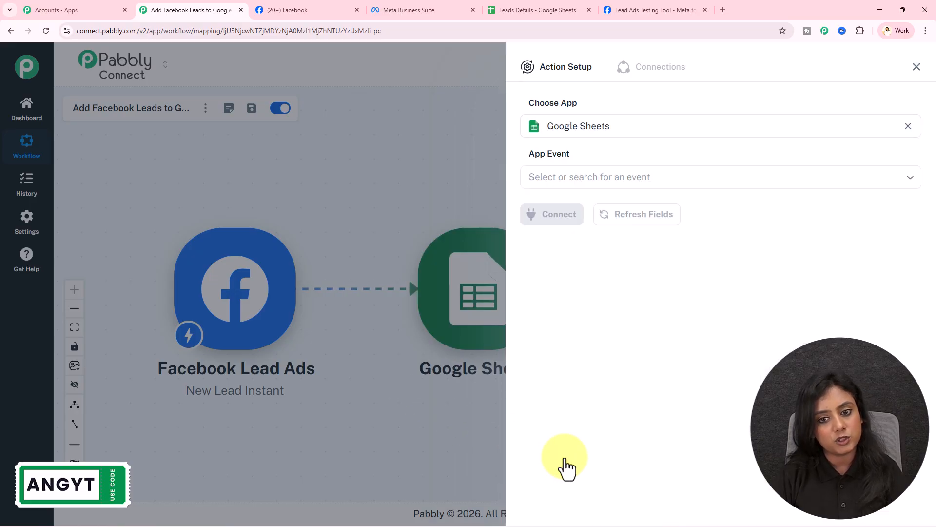
{"action": "left_click", "coordinate": [594, 178]}
{"action": "left_click", "coordinate": [593, 215]}
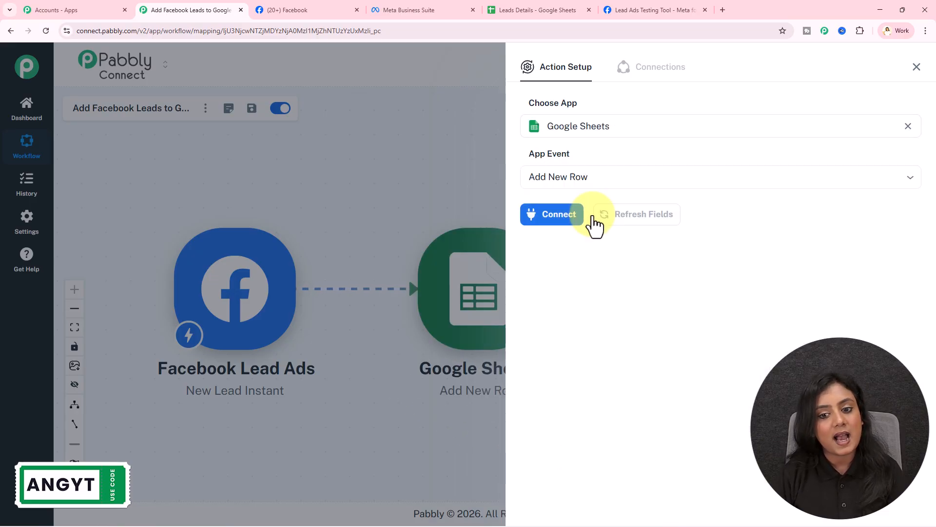
Create a new Google Sheets connection by signing in with Google and allowing access.
{"action": "left_click", "coordinate": [554, 217]}
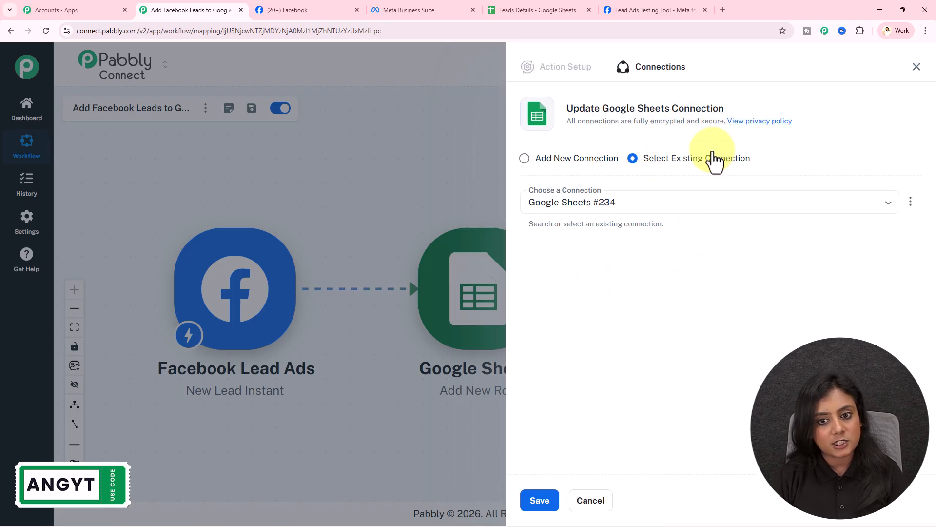
{"action": "left_click", "coordinate": [571, 159]}
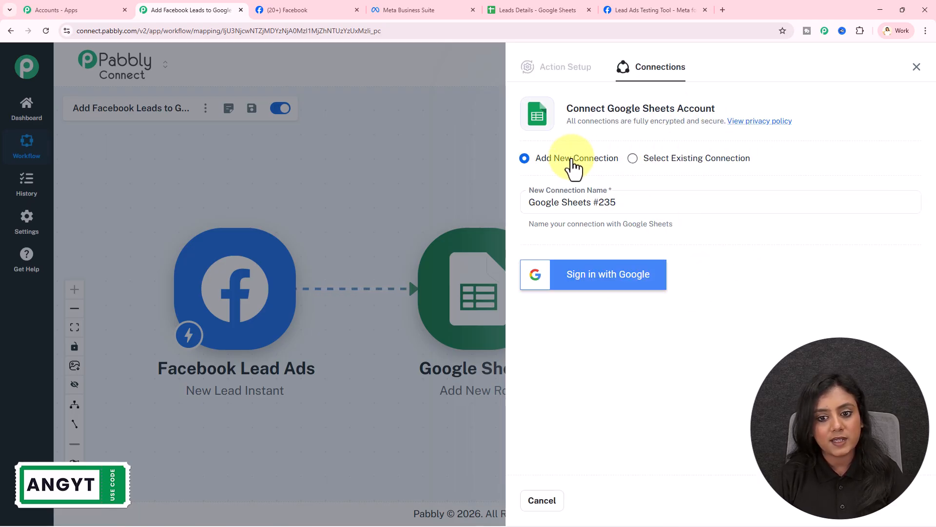
{"action": "left_click", "coordinate": [650, 276]}
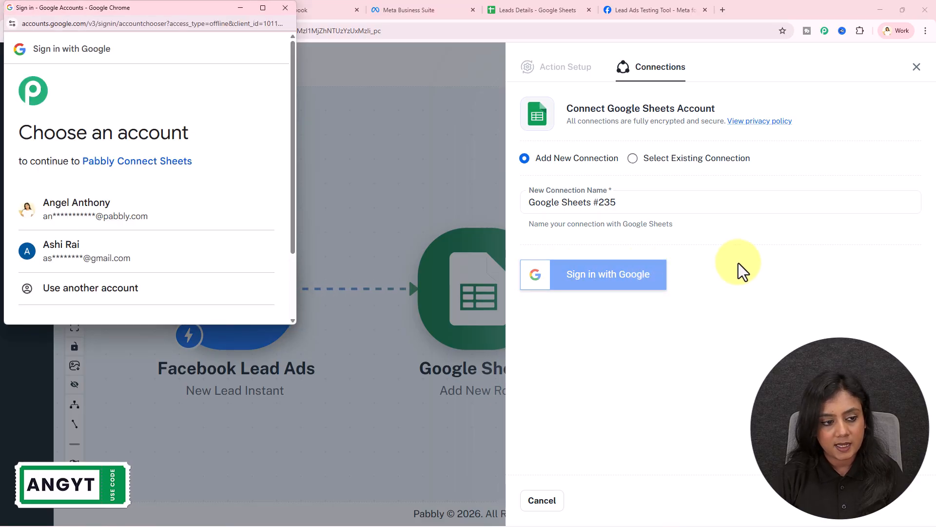
{"action": "left_click", "coordinate": [146, 224]}
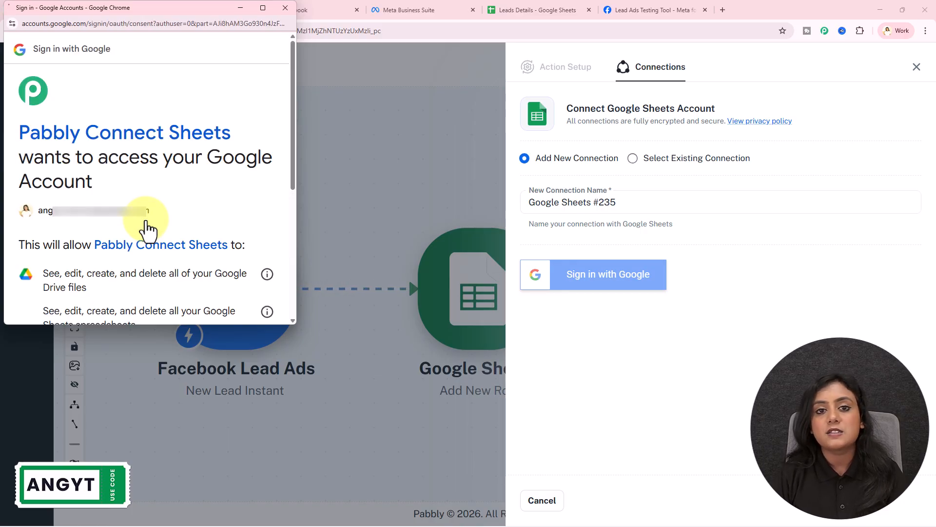
{"action": "left_click_drag", "start_coordinate": [80, 157], "coordinate": [247, 156]}
{"action": "left_click", "coordinate": [252, 160]}
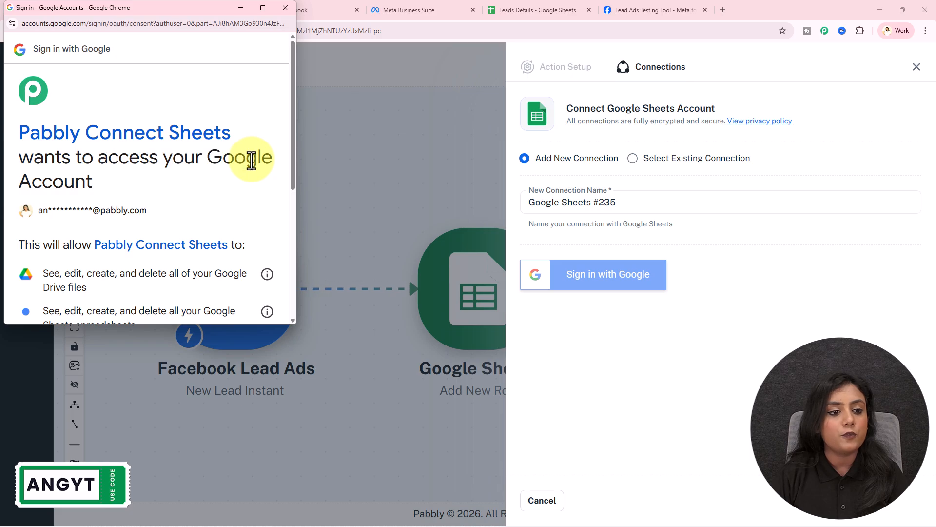
{"action": "scroll", "coordinate": [238, 230], "scroll_direction": "down", "scroll_amount": 5}
{"action": "left_click", "coordinate": [238, 266]}
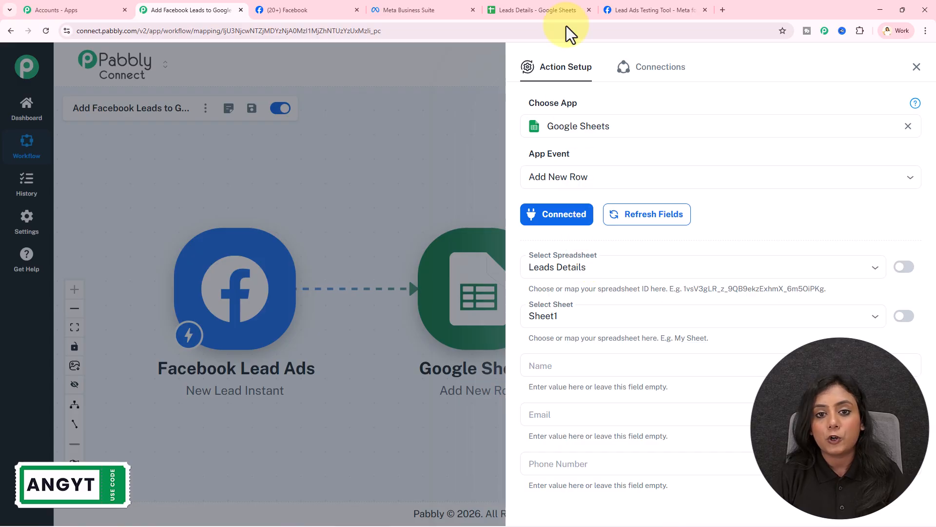
Confirm Leads Details as the target spreadsheet, matching the sheet's title.
{"action": "left_click", "coordinate": [568, 9]}
{"action": "left_click", "coordinate": [75, 57]}
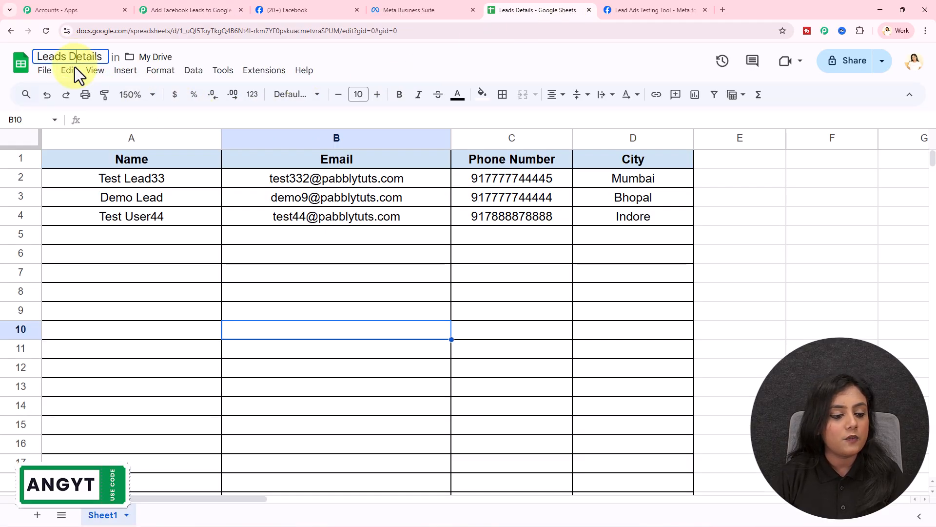
{"action": "left_click", "coordinate": [175, 5]}
{"action": "left_click", "coordinate": [610, 261]}
{"action": "left_click", "coordinate": [619, 266]}
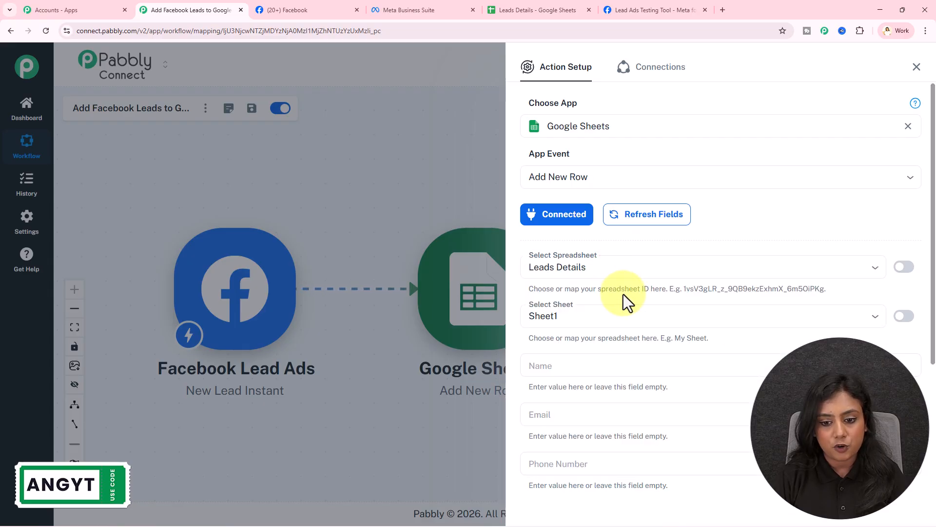
{"action": "scroll", "coordinate": [619, 281], "scroll_direction": "down", "scroll_amount": 3}
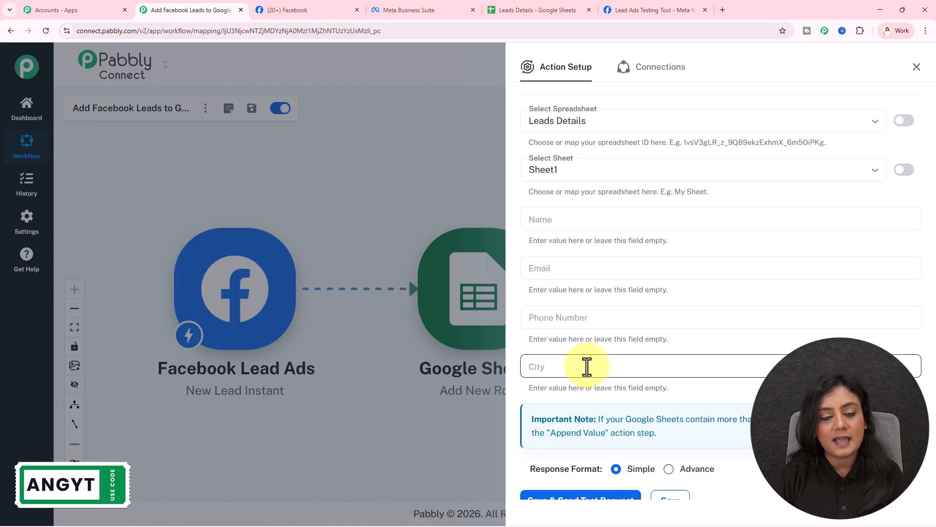
Compare the action's column fields with the sheet headers Name, Email, Phone Number and City.
{"action": "left_click", "coordinate": [522, 10]}
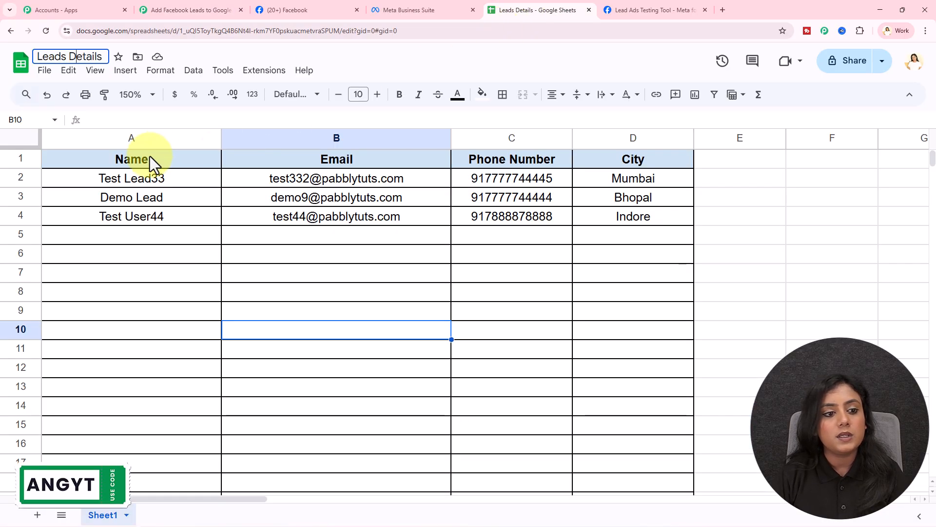
{"action": "left_click_drag", "start_coordinate": [133, 165], "coordinate": [490, 169]}
{"action": "left_click", "coordinate": [443, 261]}
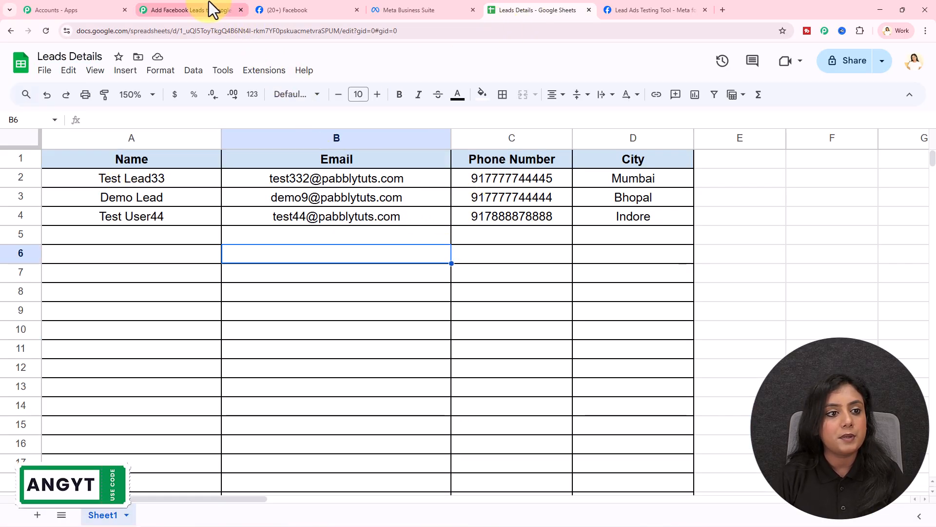
{"action": "left_click", "coordinate": [211, 9]}
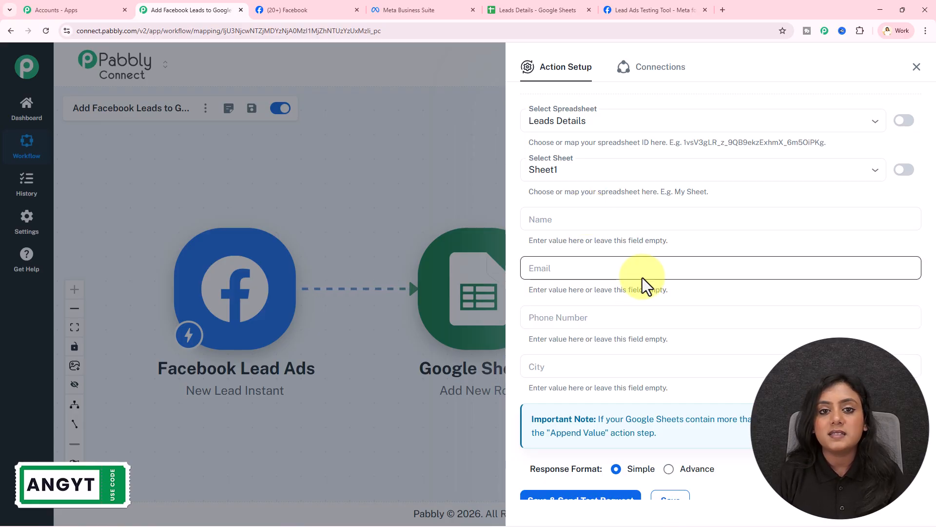
Map the Name column to the lead's first_name followed by last_name.
{"action": "left_click", "coordinate": [617, 222]}
{"action": "type", "text": "/"}
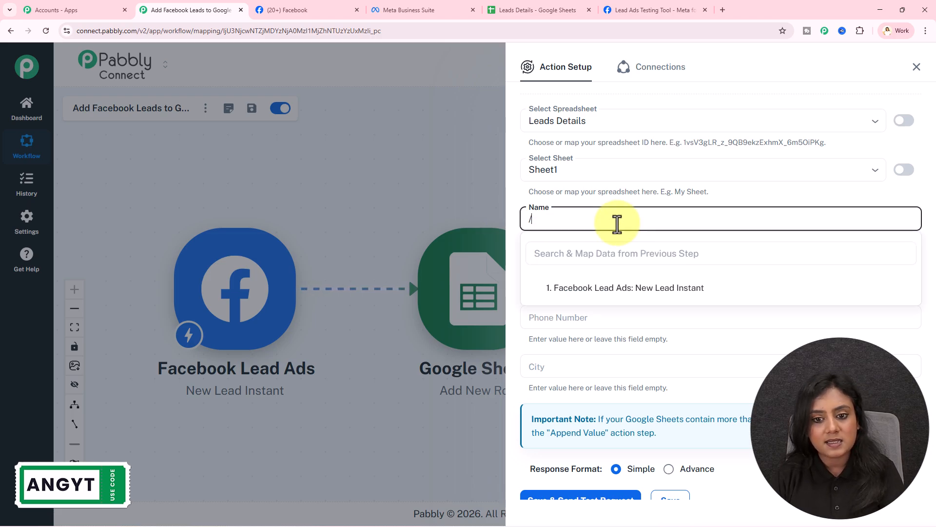
{"action": "left_click", "coordinate": [717, 290]}
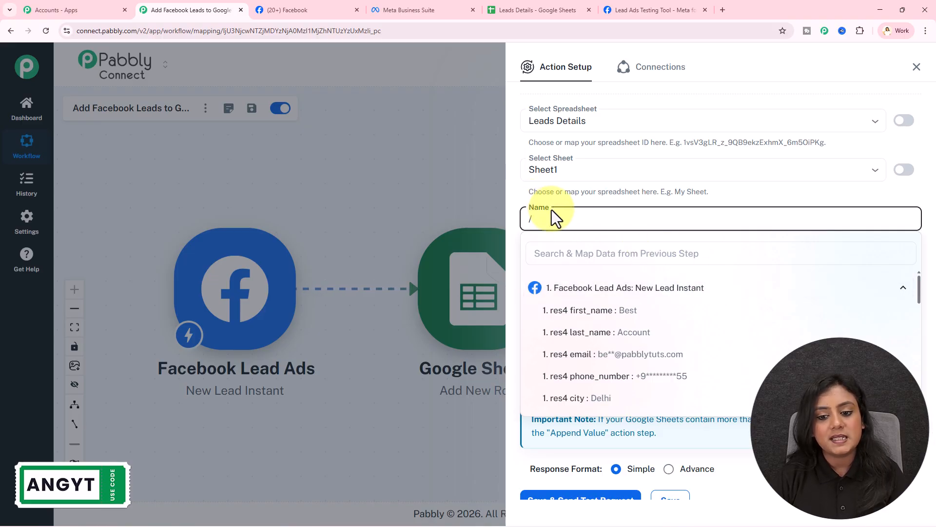
{"action": "left_click", "coordinate": [627, 316]}
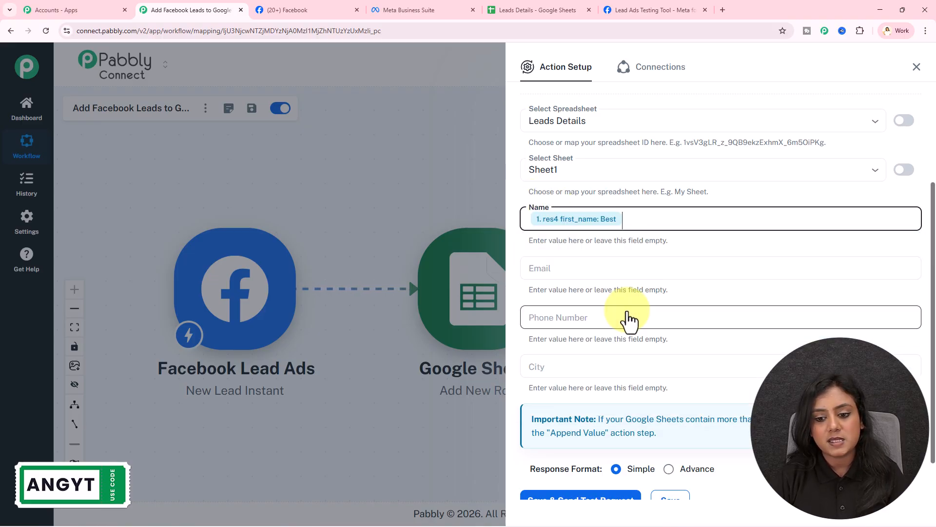
{"action": "type", "text": "/"}
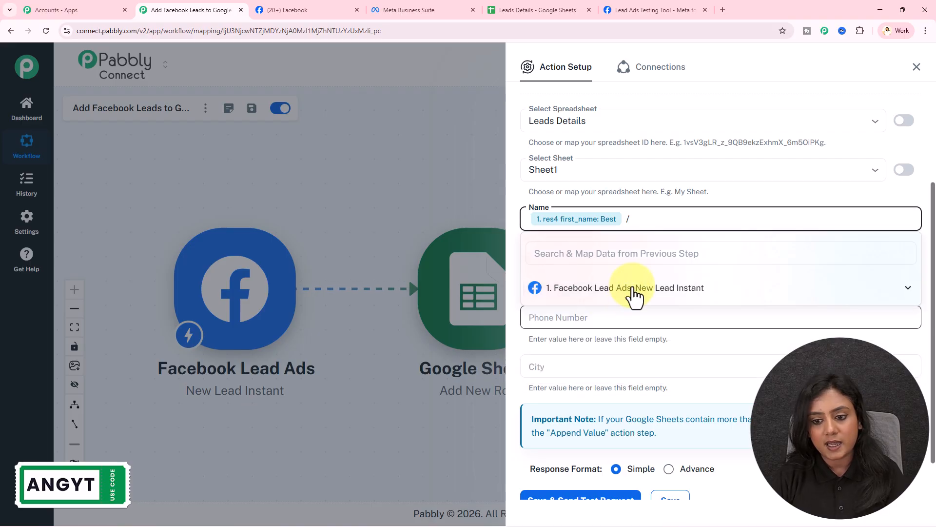
{"action": "left_click", "coordinate": [636, 290]}
{"action": "left_click", "coordinate": [634, 332]}
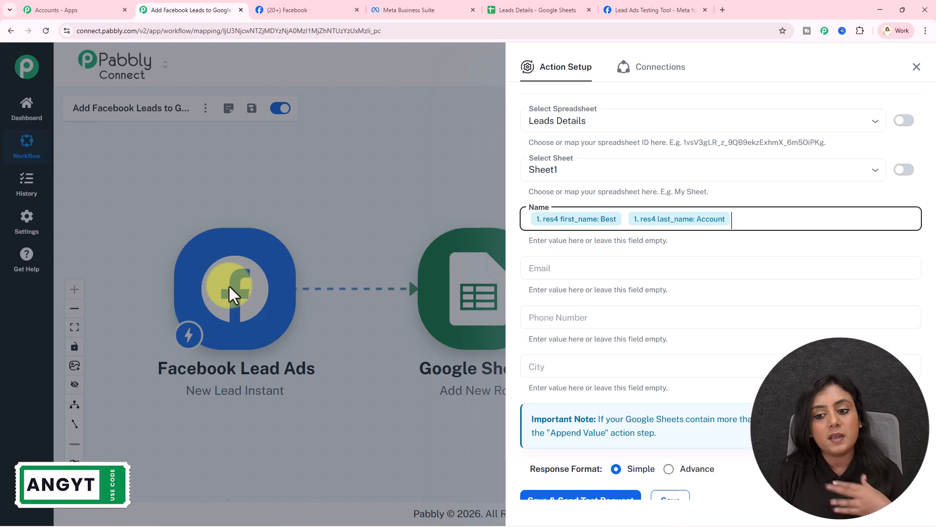
Map Email to the lead's email and Phone Number to phone_number.
{"action": "left_click", "coordinate": [587, 267]}
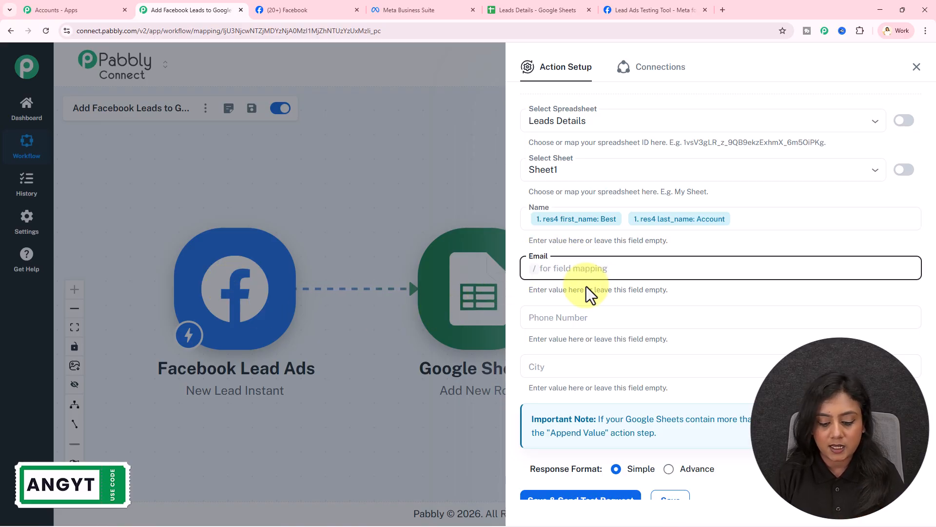
{"action": "type", "text": "/"}
{"action": "left_click", "coordinate": [592, 341]}
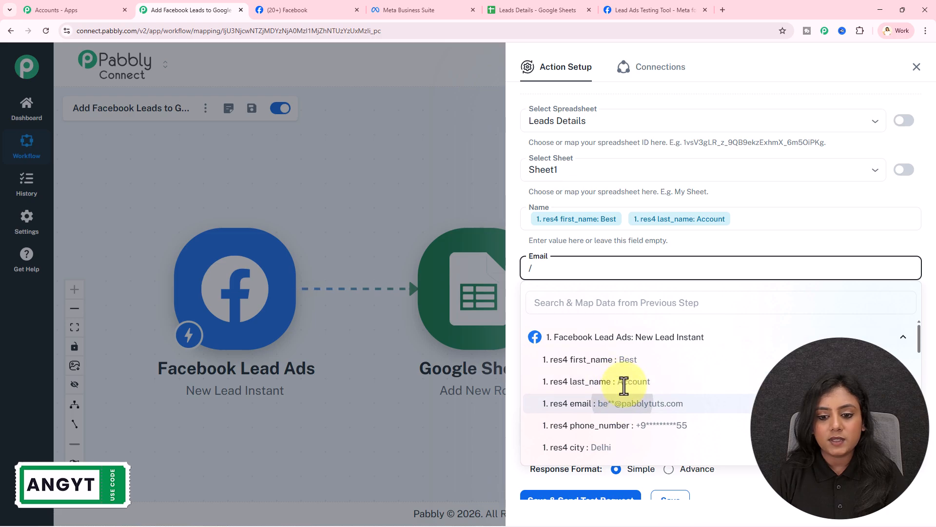
{"action": "left_click", "coordinate": [622, 402]}
{"action": "left_click", "coordinate": [601, 318]}
{"action": "type", "text": "/"}
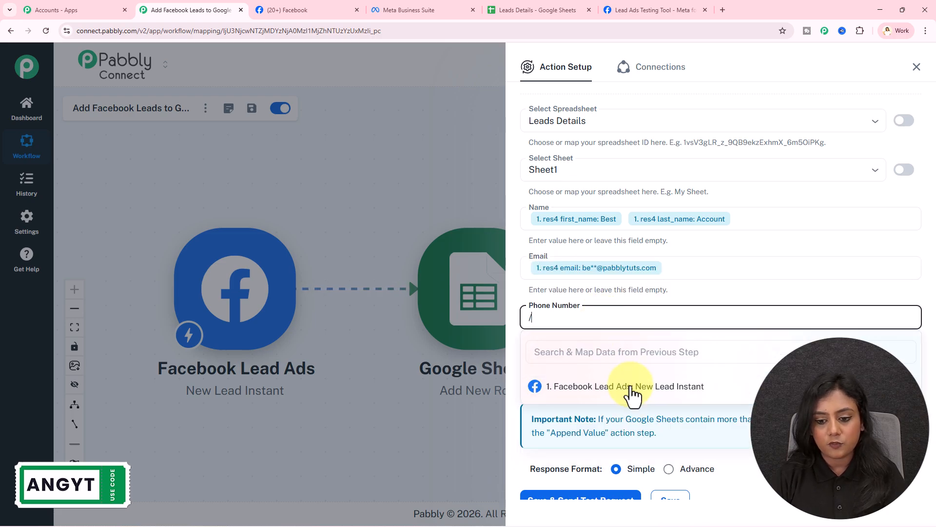
{"action": "left_click", "coordinate": [627, 388]}
{"action": "left_click", "coordinate": [644, 476]}
Map City to the lead's city, then save and send a test row.
{"action": "left_click", "coordinate": [603, 368]}
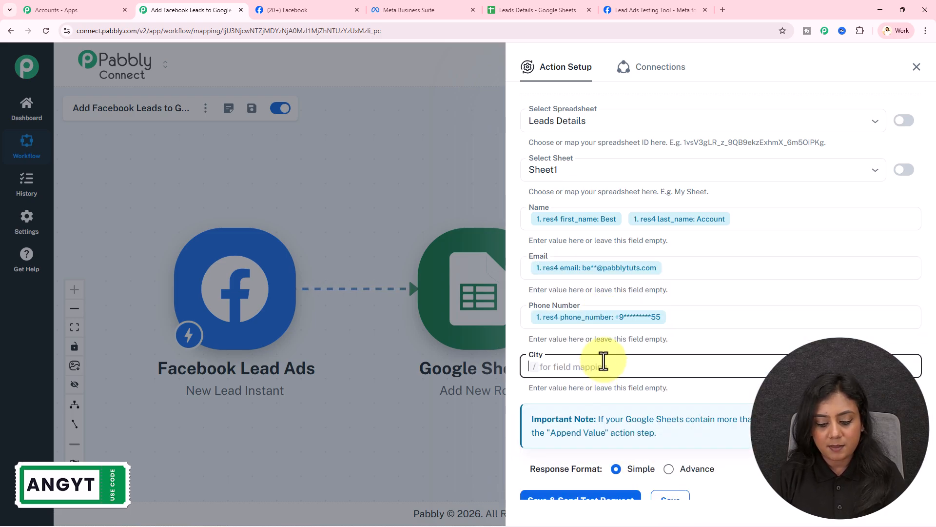
{"action": "type", "text": "/"}
{"action": "left_click", "coordinate": [640, 435]}
{"action": "scroll", "coordinate": [654, 459], "scroll_direction": "down", "scroll_amount": 3}
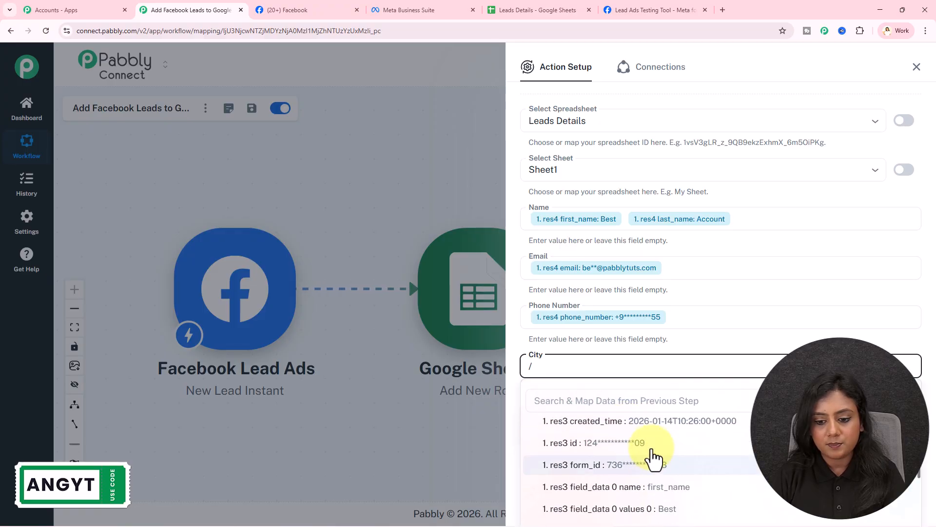
{"action": "scroll", "coordinate": [654, 456], "scroll_direction": "up", "scroll_amount": 2}
{"action": "left_click", "coordinate": [656, 451]}
{"action": "left_click", "coordinate": [596, 496]}
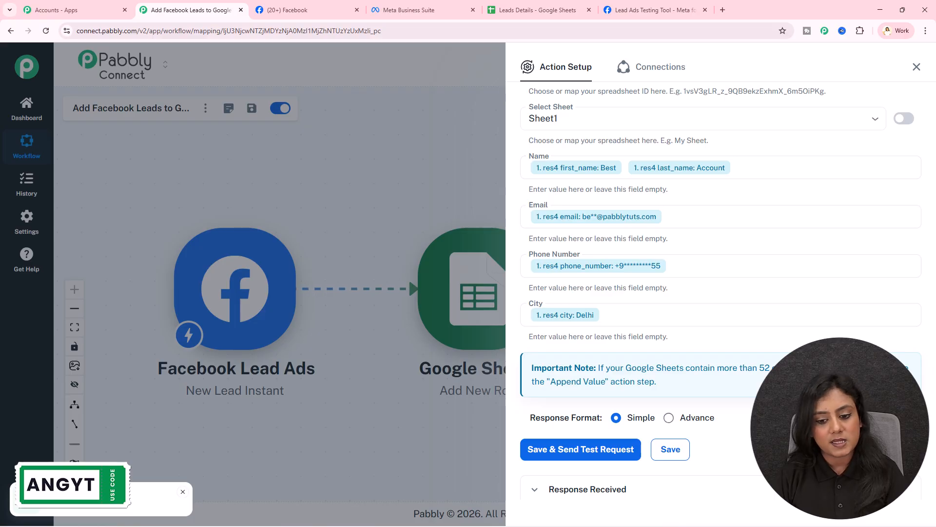
Check cells A5:D5 of Leads Details hold the lead's name, email, phone and Delhi.
{"action": "scroll", "coordinate": [767, 286], "scroll_direction": "down", "scroll_amount": 7}
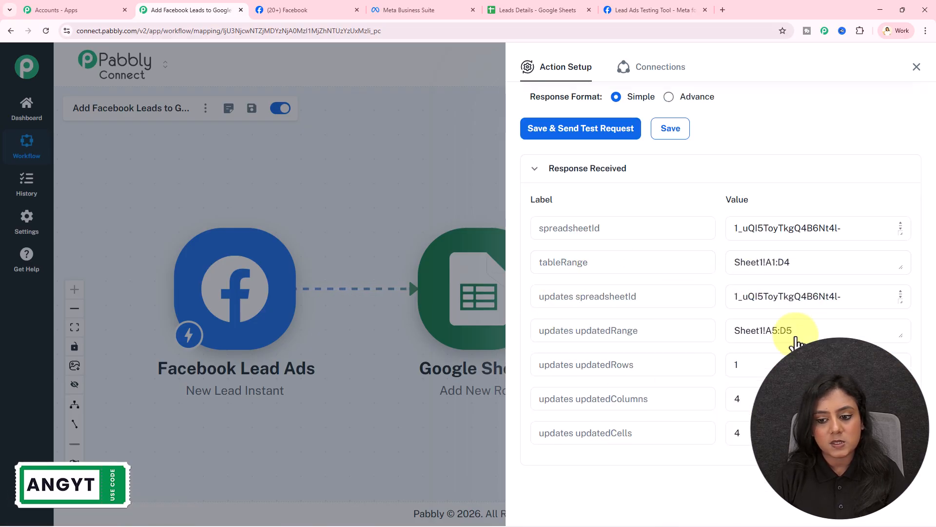
{"action": "left_click", "coordinate": [507, 9]}
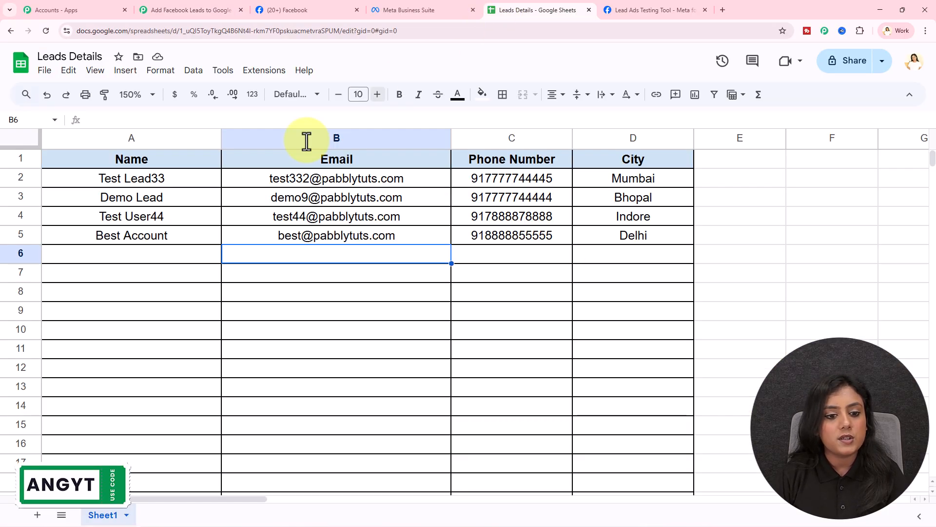
{"action": "left_click_drag", "start_coordinate": [149, 239], "coordinate": [627, 240]}
{"action": "left_click", "coordinate": [593, 312]}
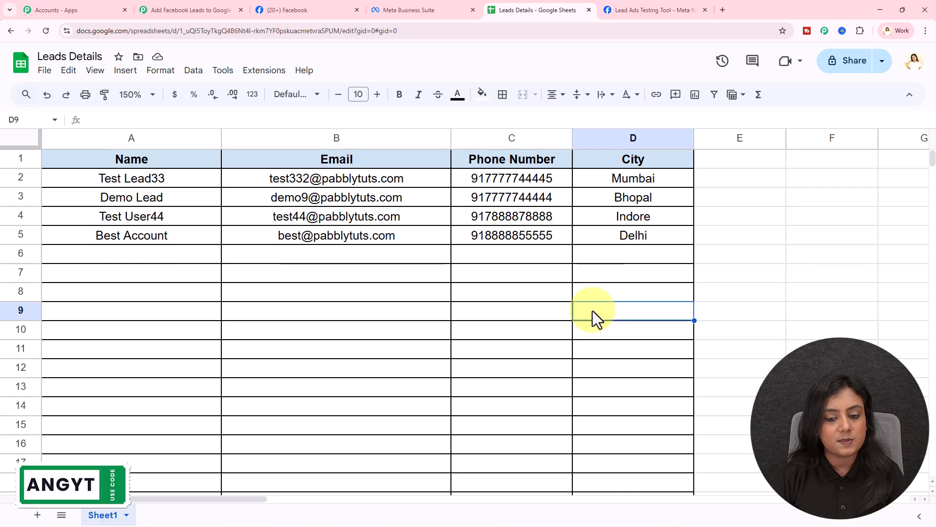
{"action": "left_click", "coordinate": [137, 238]}
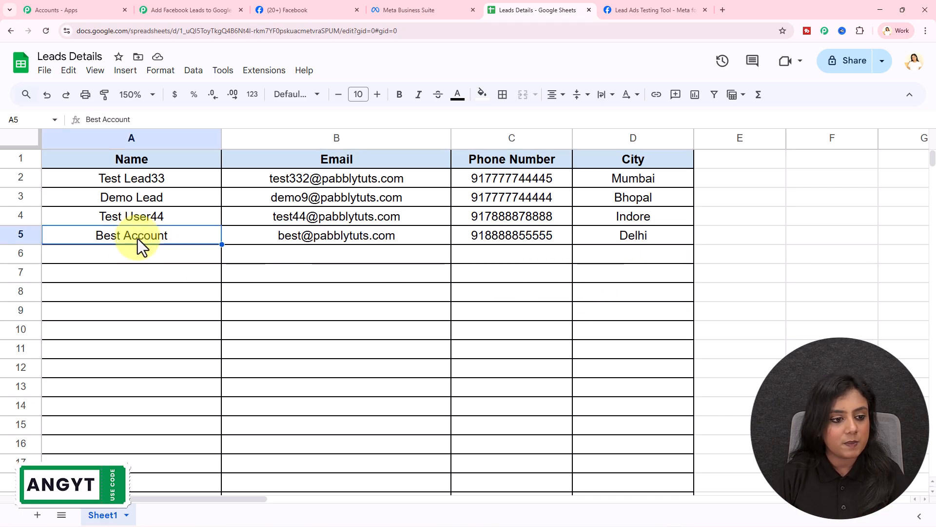
{"action": "left_click", "coordinate": [355, 238]}
{"action": "left_click", "coordinate": [533, 239]}
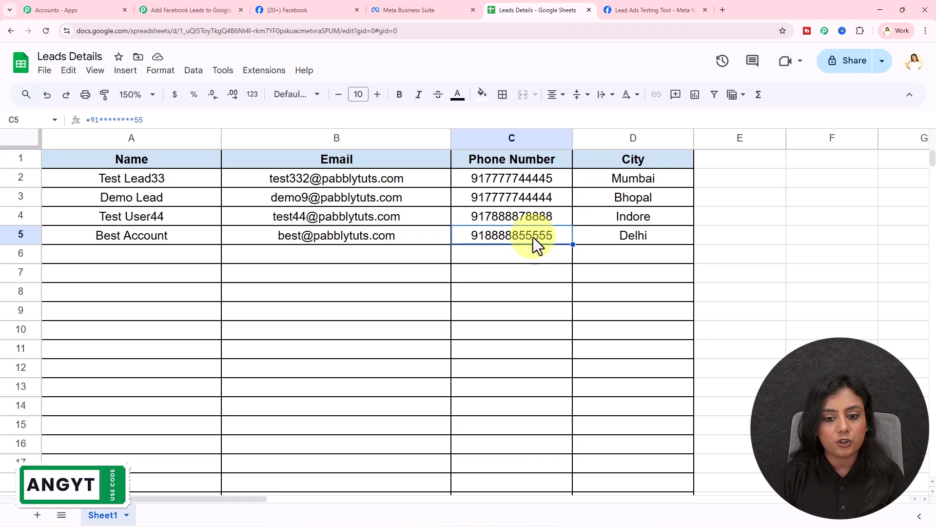
{"action": "left_click", "coordinate": [654, 238]}
{"action": "left_click", "coordinate": [625, 276]}
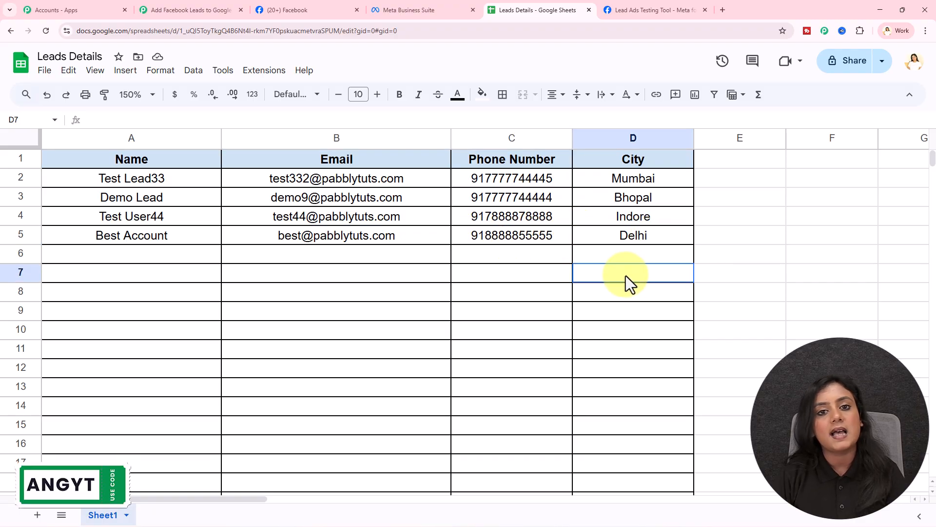
{"action": "left_click_drag", "start_coordinate": [91, 241], "coordinate": [627, 236]}
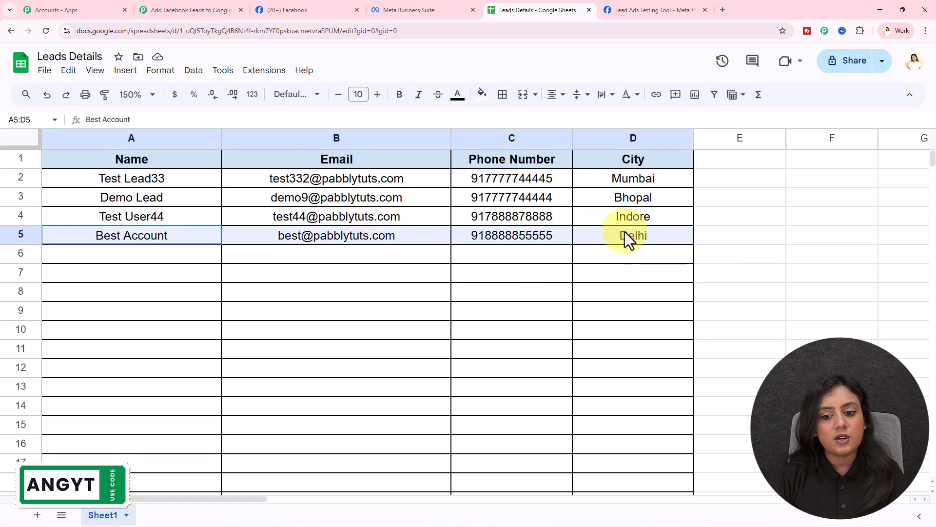
{"action": "left_click", "coordinate": [605, 283]}
{"action": "left_click", "coordinate": [168, 9]}
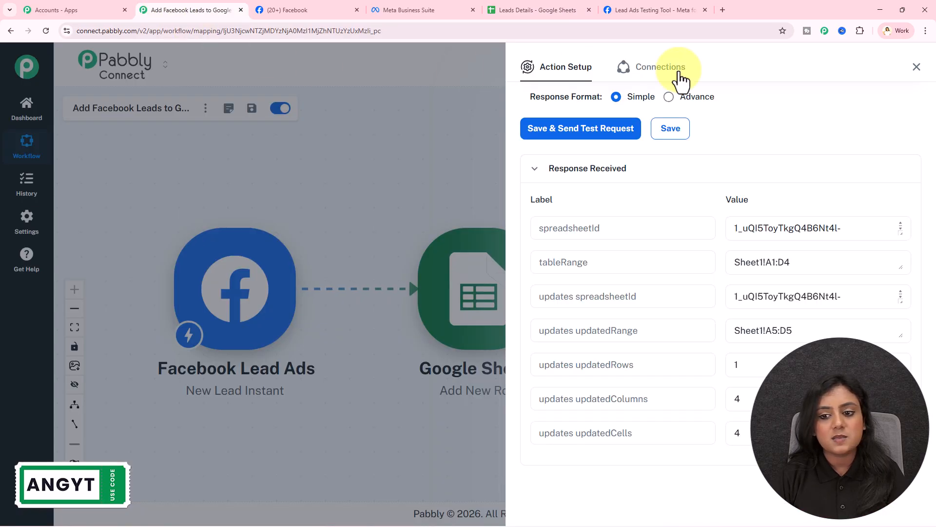
Close the Action Setup panel, centre the workflow, and review the four lead rows A1:D5 in Leads Details.
{"action": "left_click", "coordinate": [917, 67]}
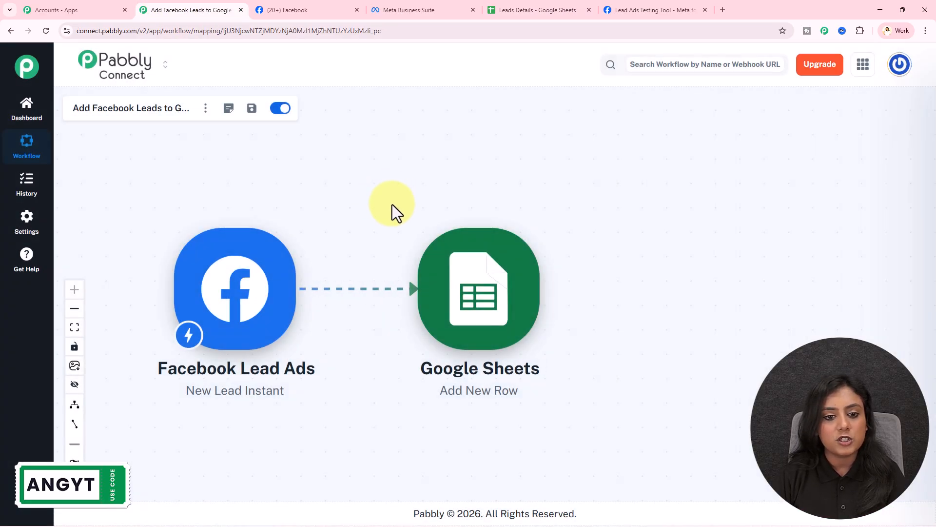
{"action": "left_click_drag", "start_coordinate": [376, 201], "coordinate": [495, 206]}
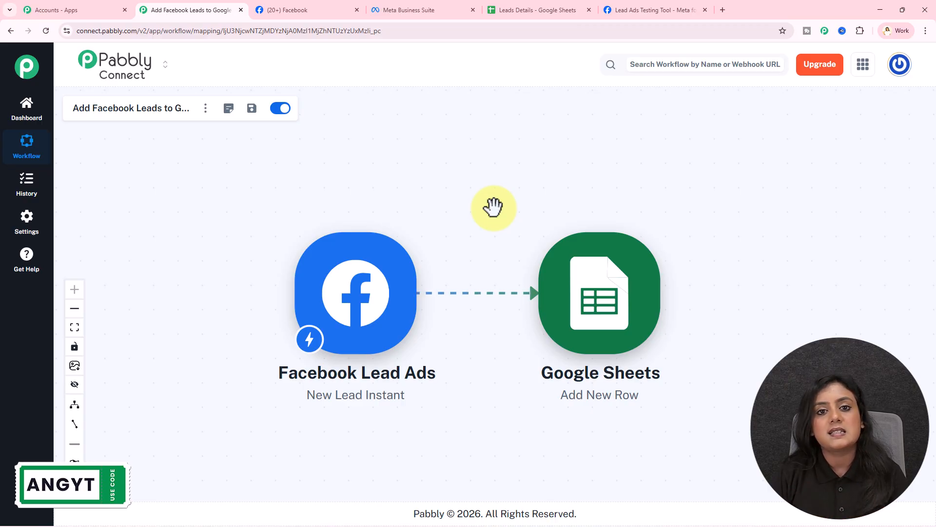
{"action": "left_click", "coordinate": [516, 10]}
{"action": "mouse_move", "coordinate": [127, 171]}
{"action": "left_mouse_down"}
{"action": "mouse_move", "coordinate": [536, 244]}
{"action": "mouse_move", "coordinate": [609, 247]}
{"action": "left_mouse_up"}
{"action": "left_click", "coordinate": [578, 327]}
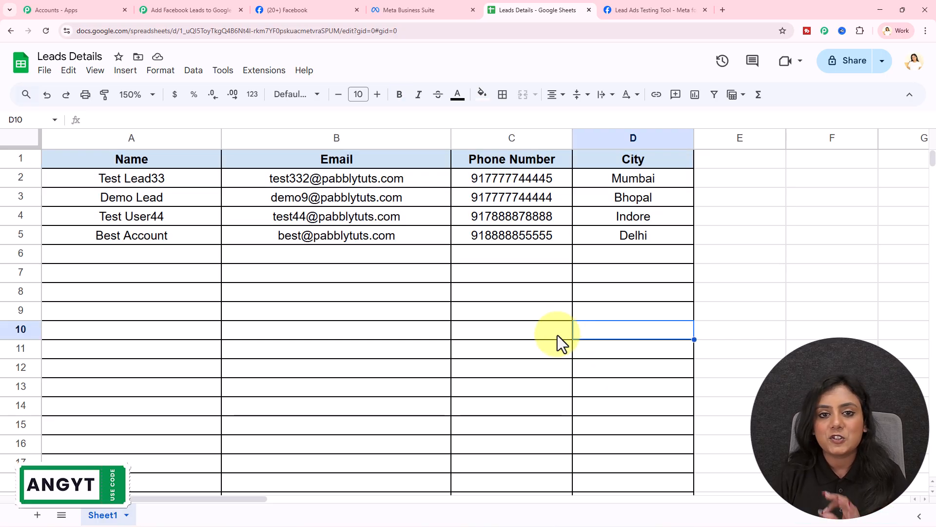
Compare the finished Pabbly workflow with the Leads Details sheet, ending back on the workflow.
{"action": "left_click", "coordinate": [224, 8]}
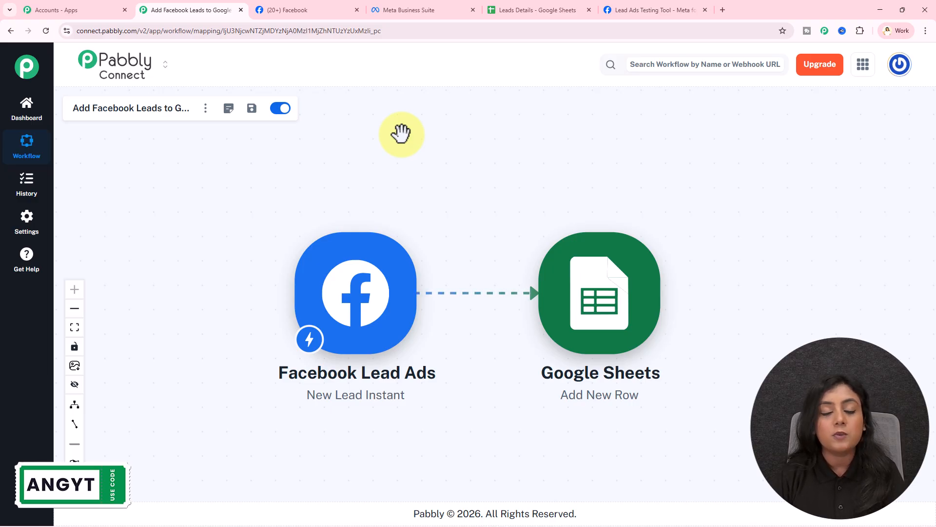
{"action": "left_click", "coordinate": [533, 9]}
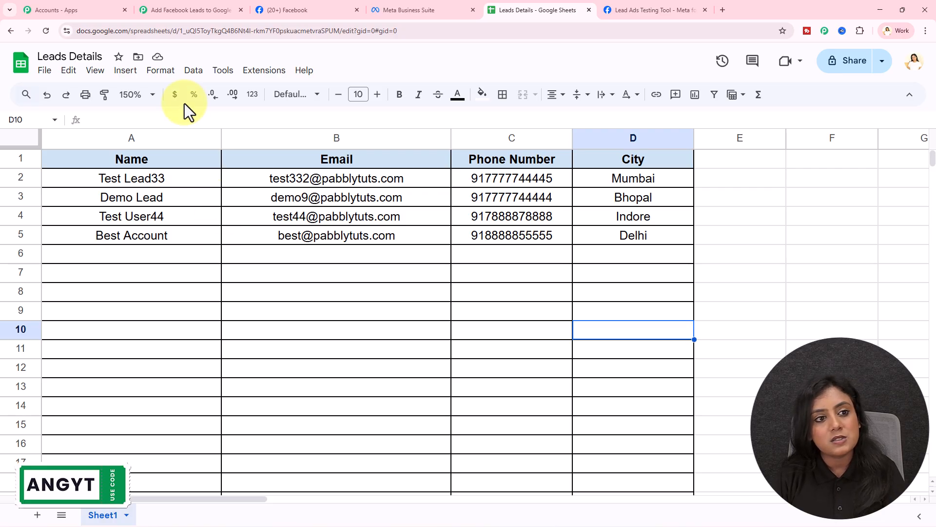
{"action": "left_click", "coordinate": [183, 9]}
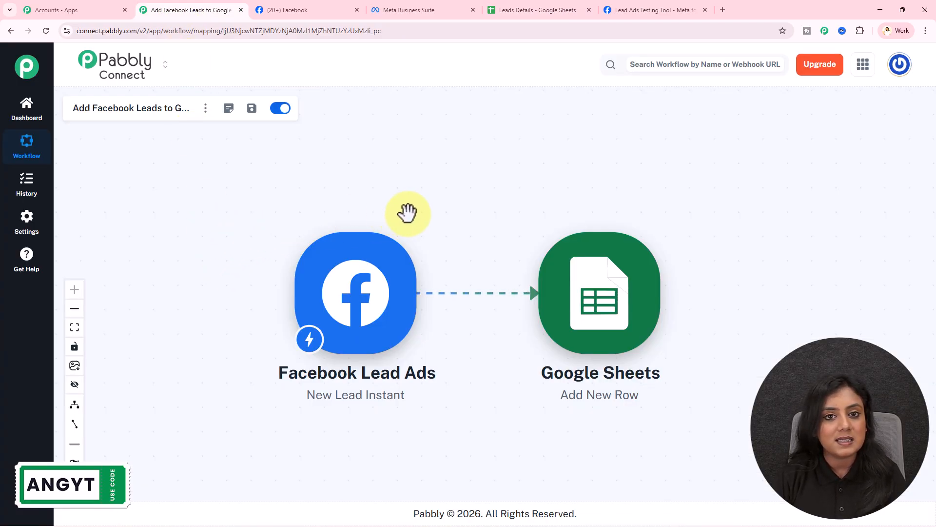